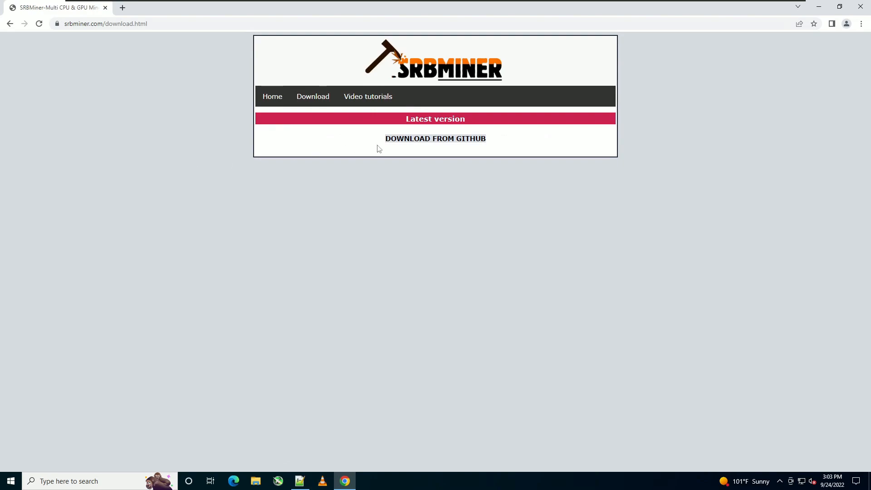
- Download the SRBMiner-Multi-1-0-8-win64.zip release from the SRBMiner-Multi GitHub page
left_click(399, 142)
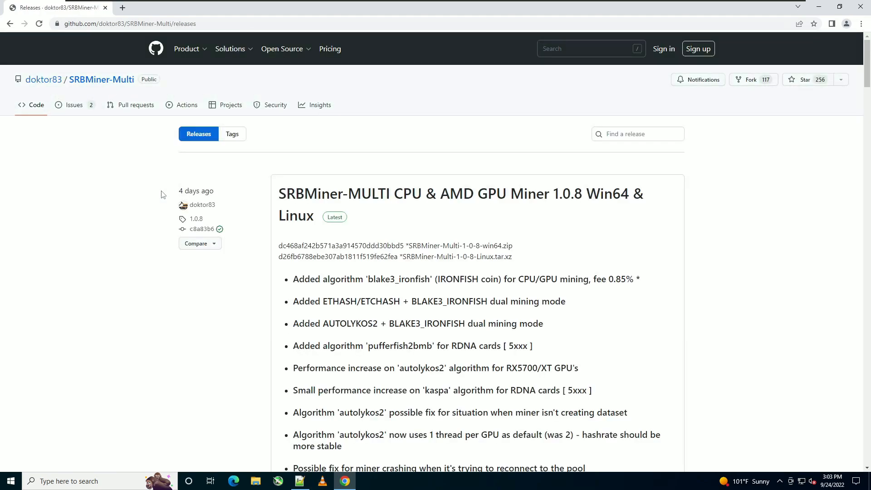
scroll(118, 204, "down", 6)
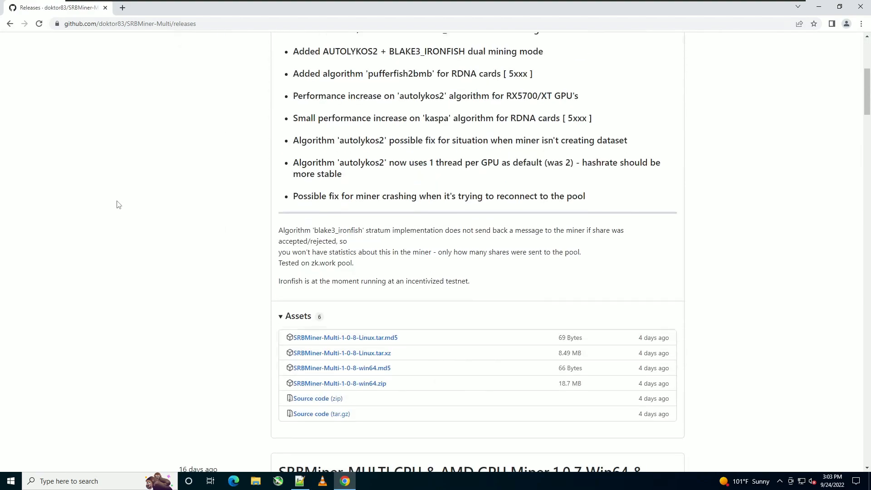
left_click(341, 385)
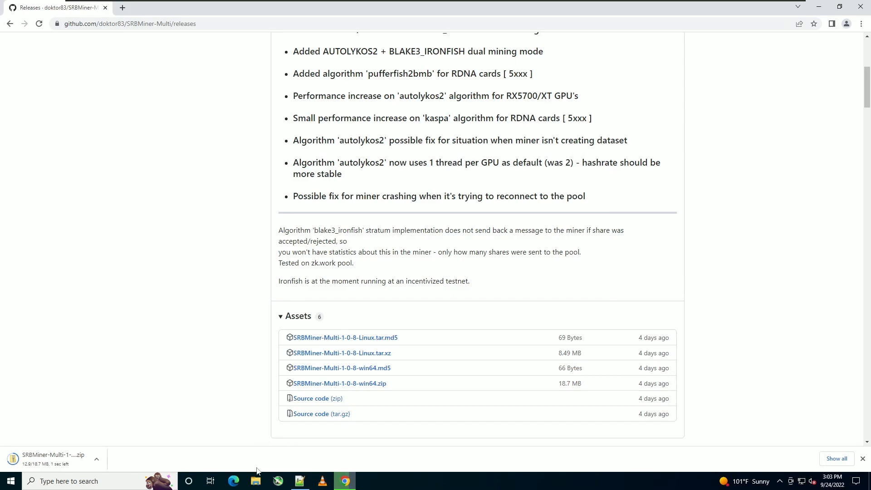
- Extract the SRBMiner-Multi-1-0-8-win64 archive in the Downloads folder to its default destination without showing the extracted files
left_click(256, 481)
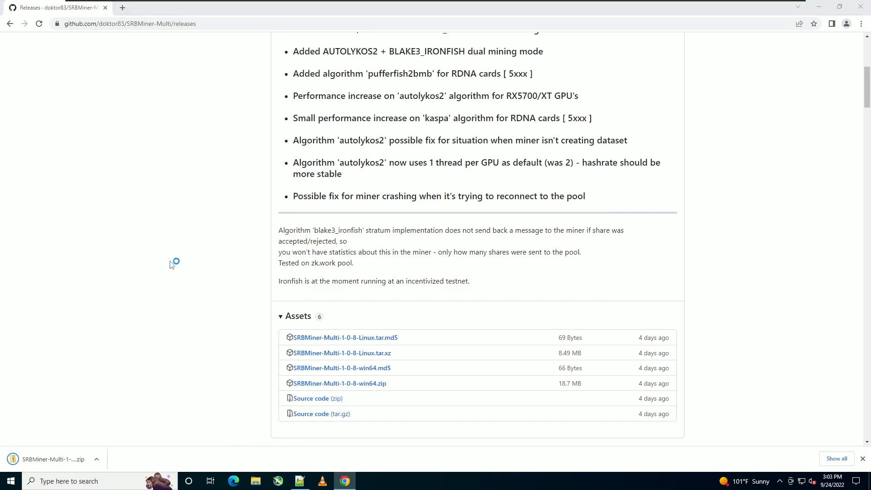
double_click(399, 170)
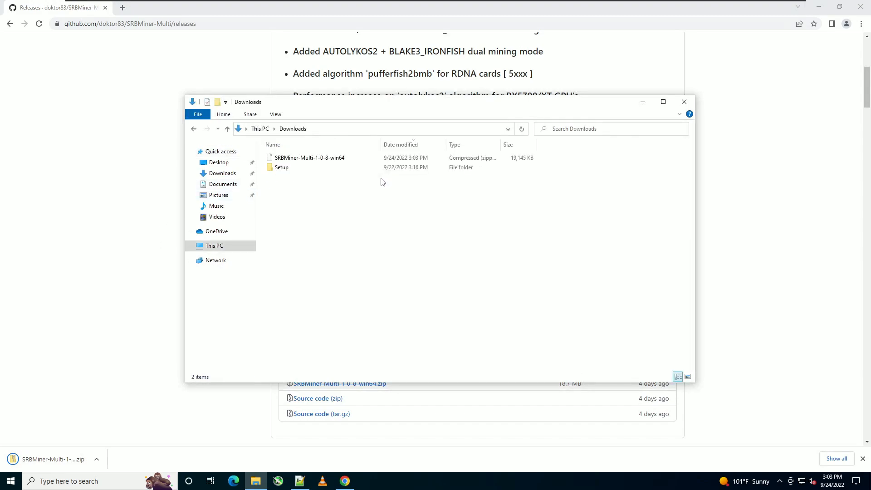
right_click(287, 161)
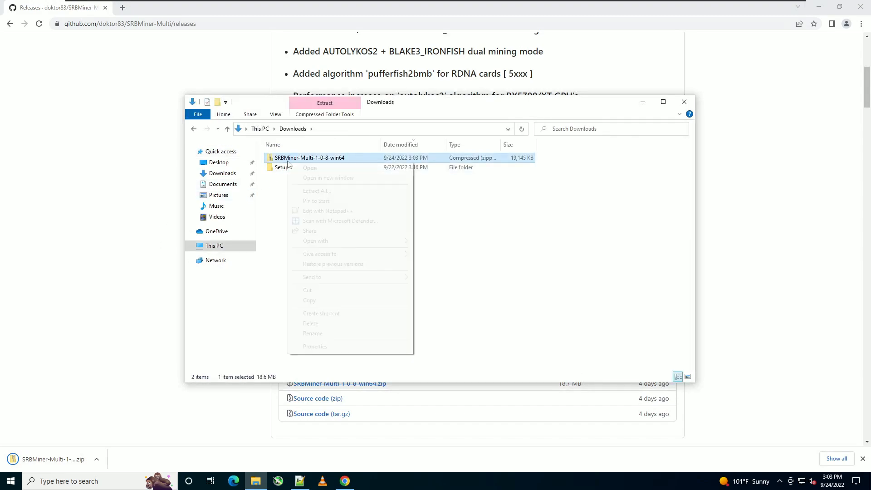
left_click(312, 190)
left_click(316, 222)
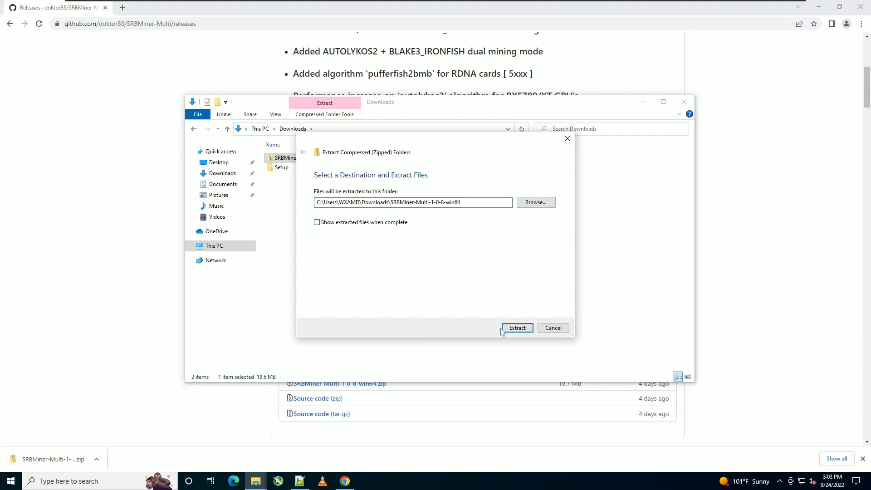
key("Return")
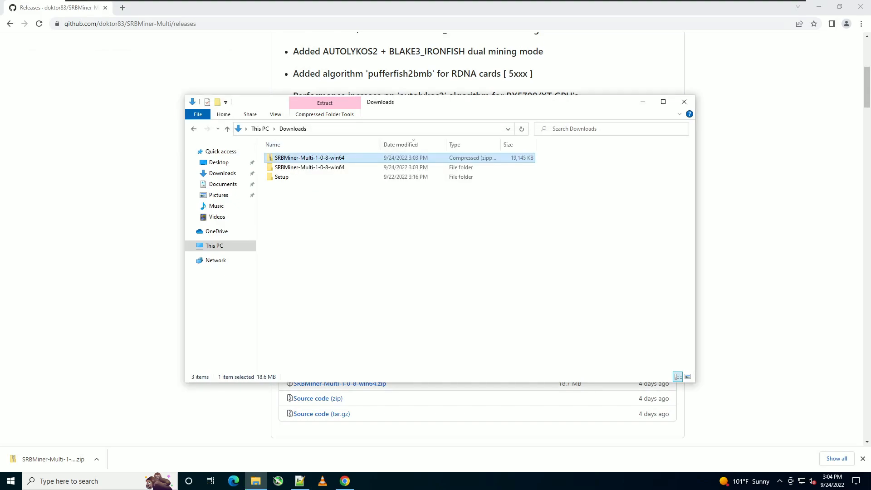
- Move the inner SRBMiner-Multi-1-0-8 folder out of the extracted SRBMiner-Multi-1-0-8-win64 folder into Downloads
right_click(299, 169)
double_click(290, 169)
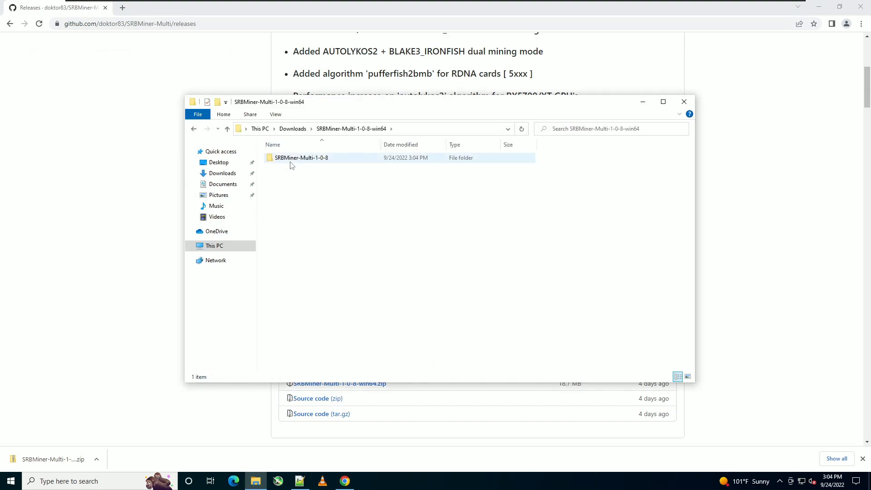
right_click(291, 164)
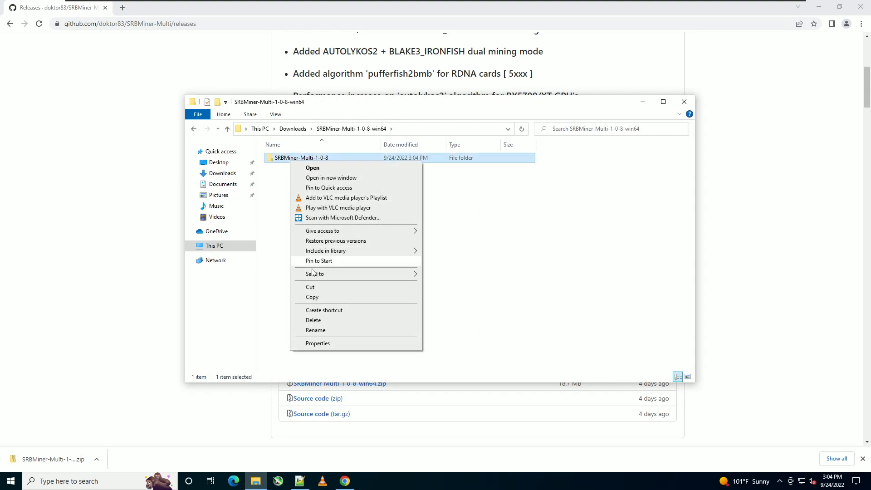
left_click(311, 287)
left_click(293, 129)
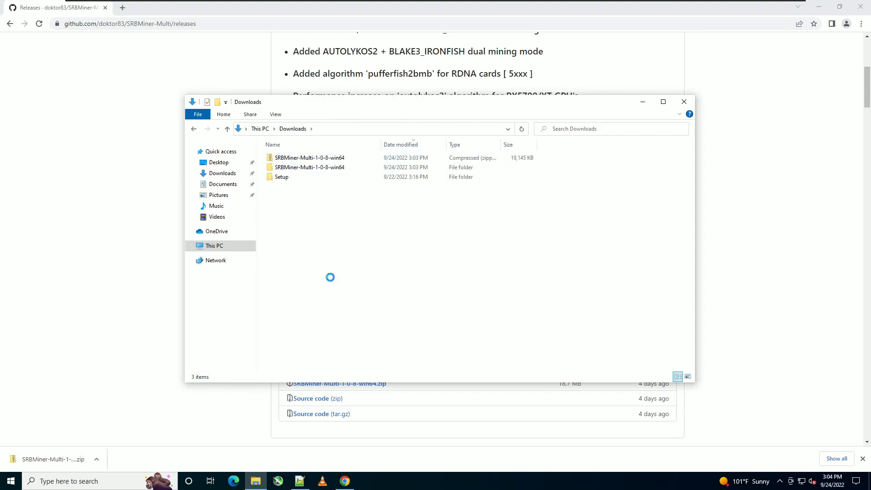
right_click(331, 278)
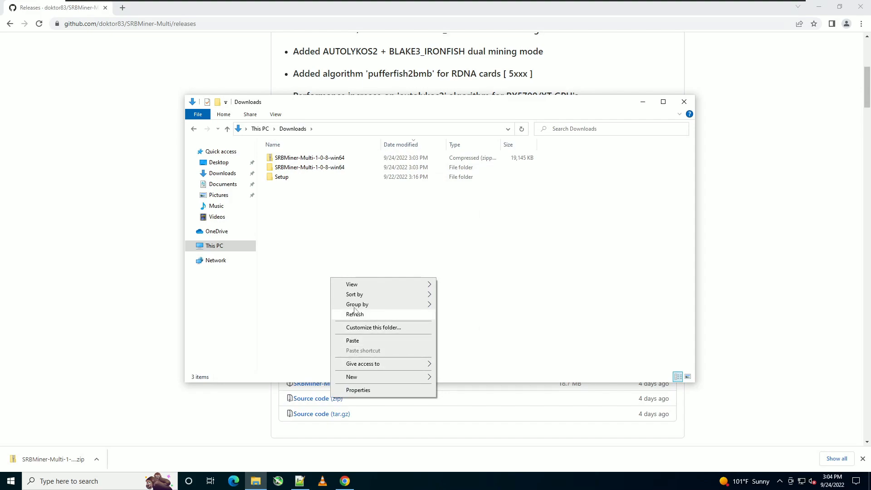
left_click(353, 340)
- Rename the moved SRBMiner-Multi-1-0-8 folder in Downloads as SRB
right_click(312, 193)
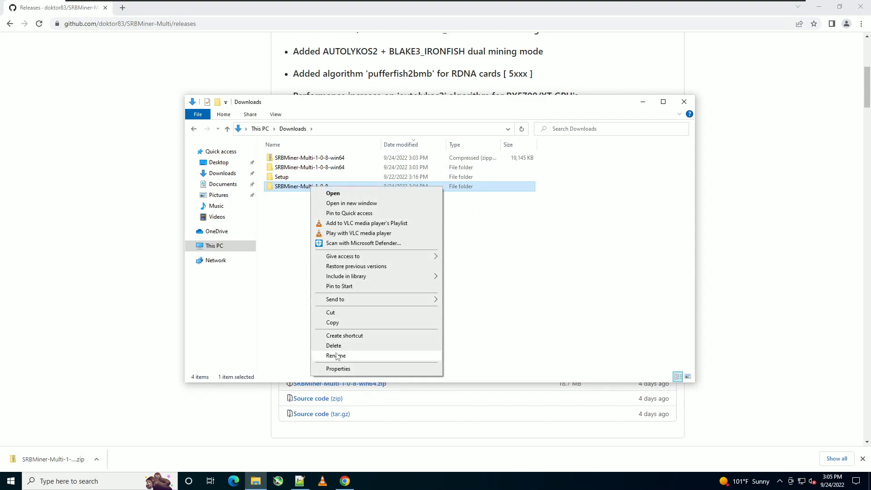
left_click(336, 356)
type("S")
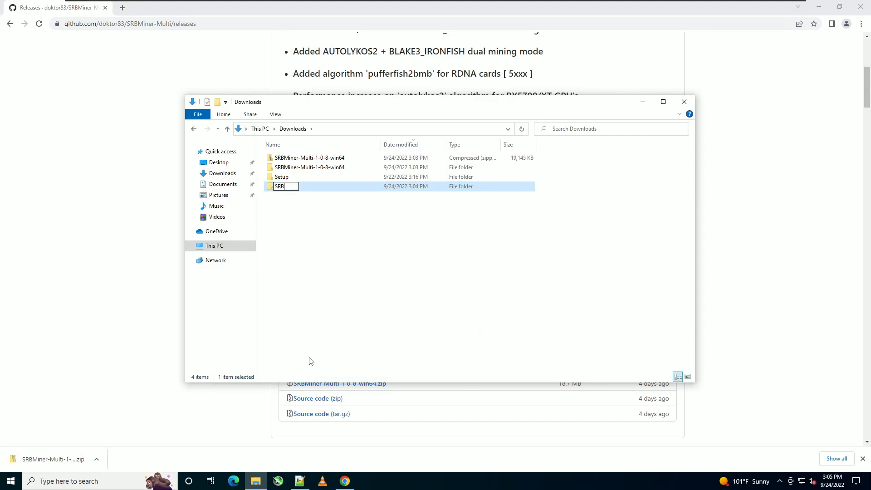
type("RB")
left_click(352, 312)
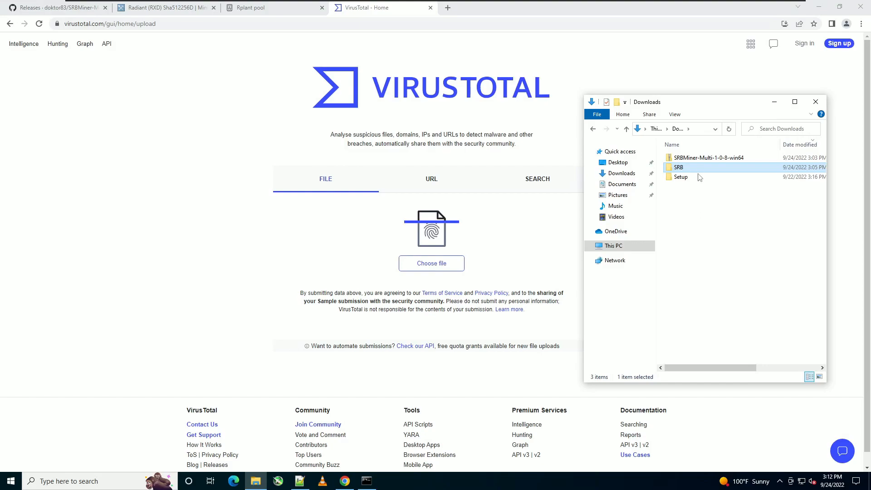
- Scan the SRBMiner-Multi-1-0-8-win64 archive and the SRBMiner-MULTI application from the SRB folder with VirusTotal
left_click_drag(708, 158, 431, 241)
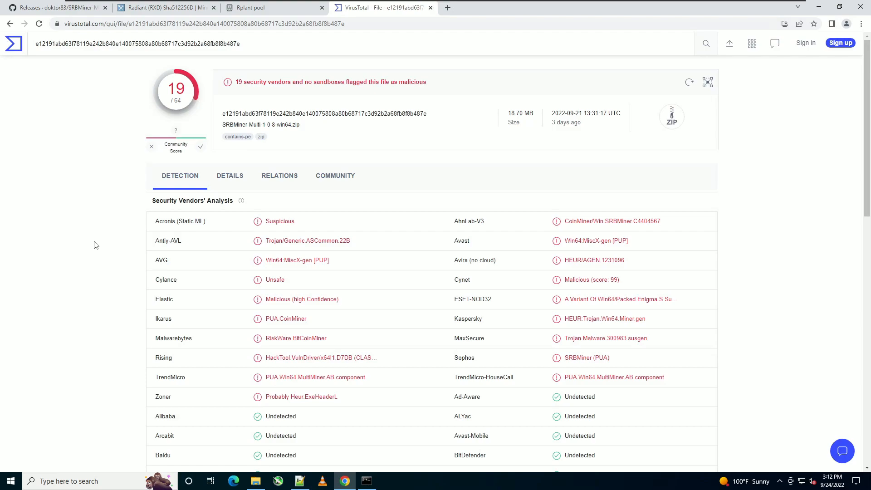
left_click(25, 54)
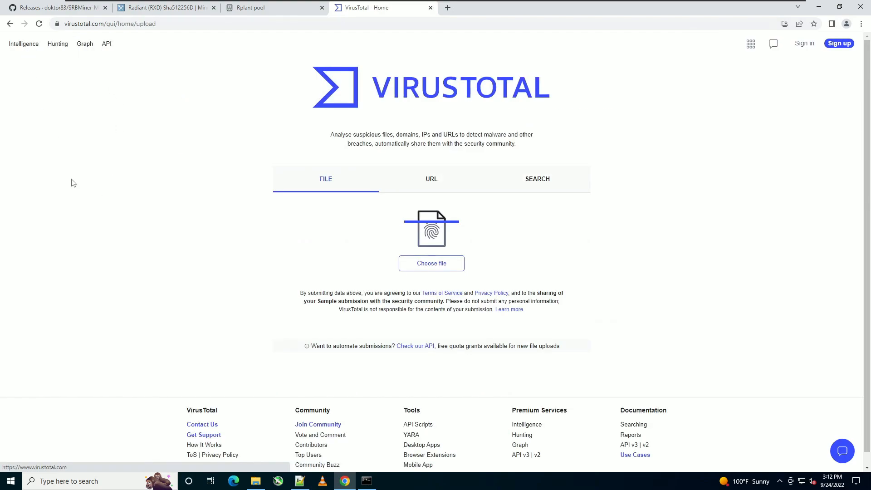
left_click(256, 480)
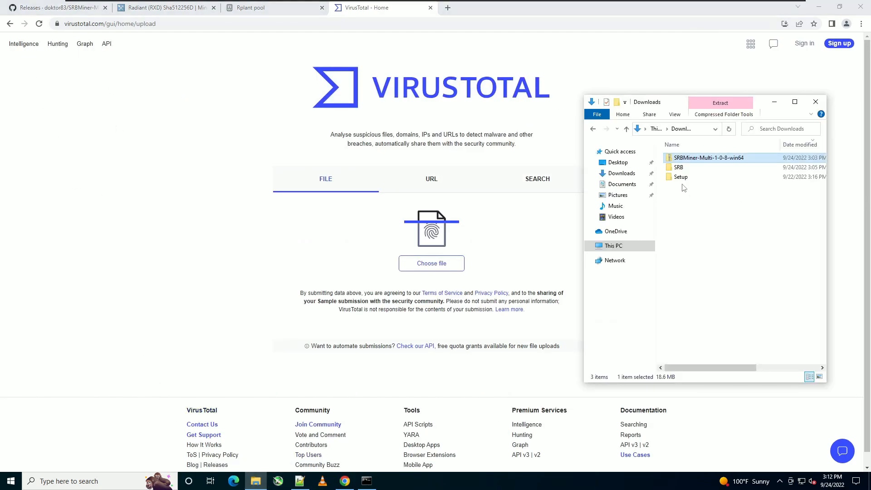
double_click(678, 167)
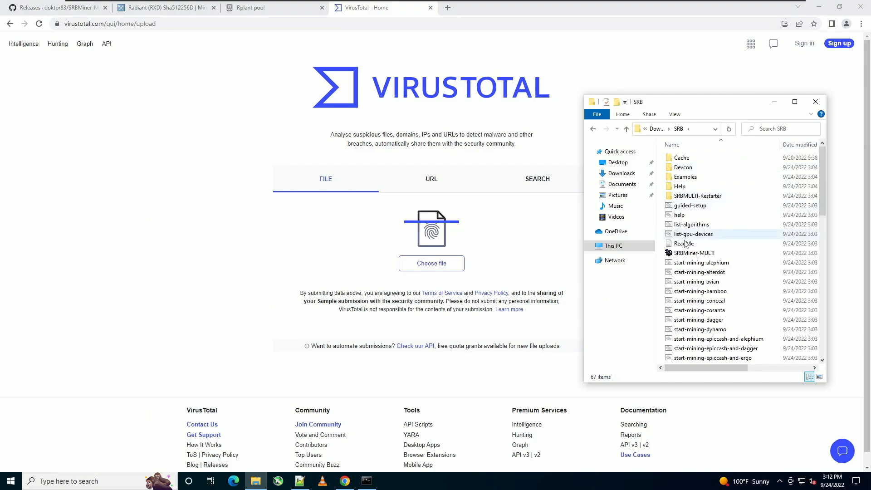
left_click_drag(693, 252, 448, 249)
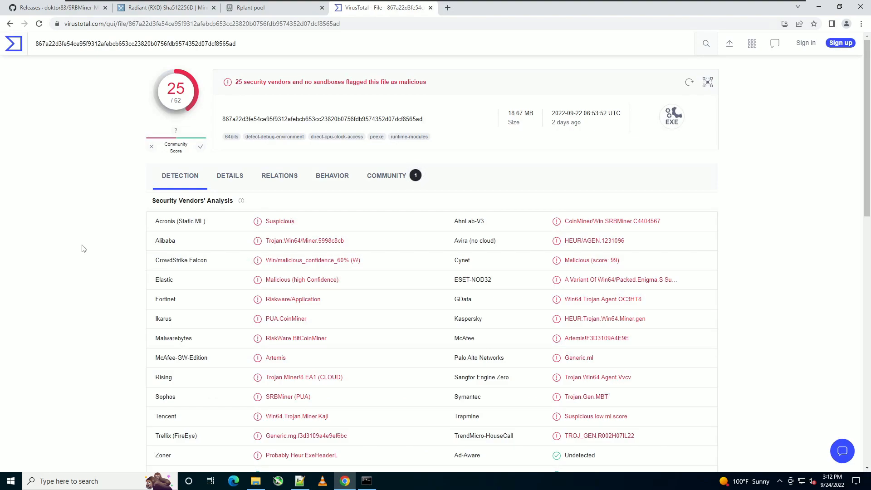
left_click(16, 48)
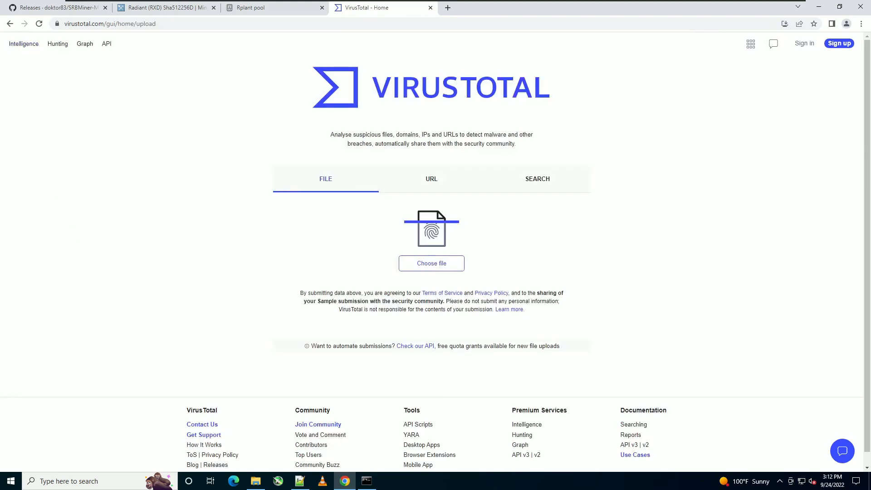
- Scan the WinIo64.sys and WinRing0x64.sys files from the SRB folder with VirusTotal
key("alt+Tab")
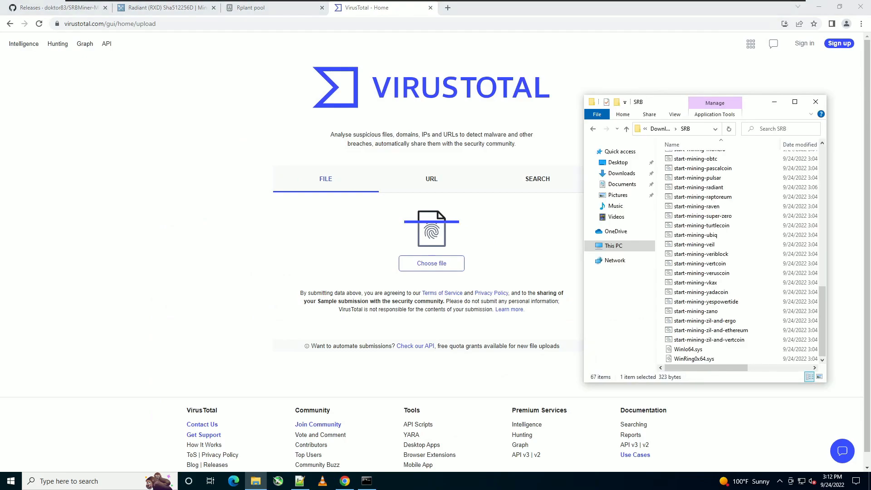
left_click_drag(694, 349, 456, 254)
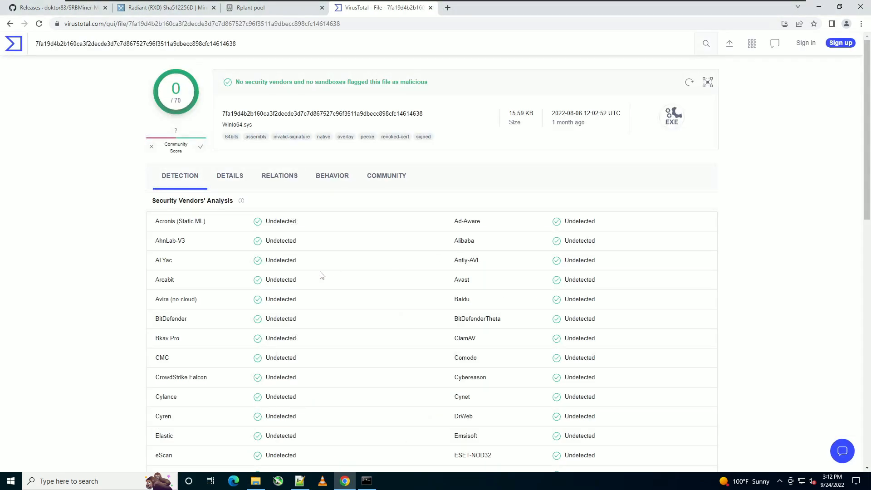
left_click(14, 44)
left_click(255, 482)
left_click(694, 358)
left_click_drag(694, 358, 458, 273)
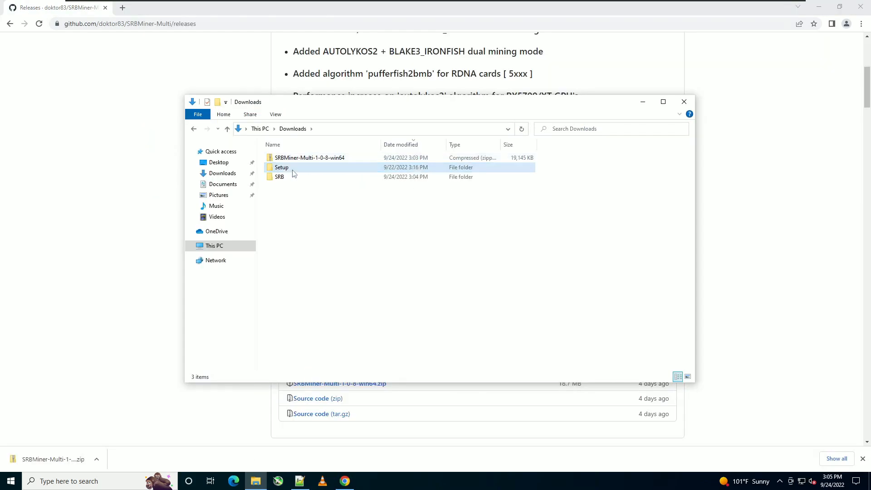
- Duplicate the start-mining-raven batch file inside the SRB folder
double_click(274, 176)
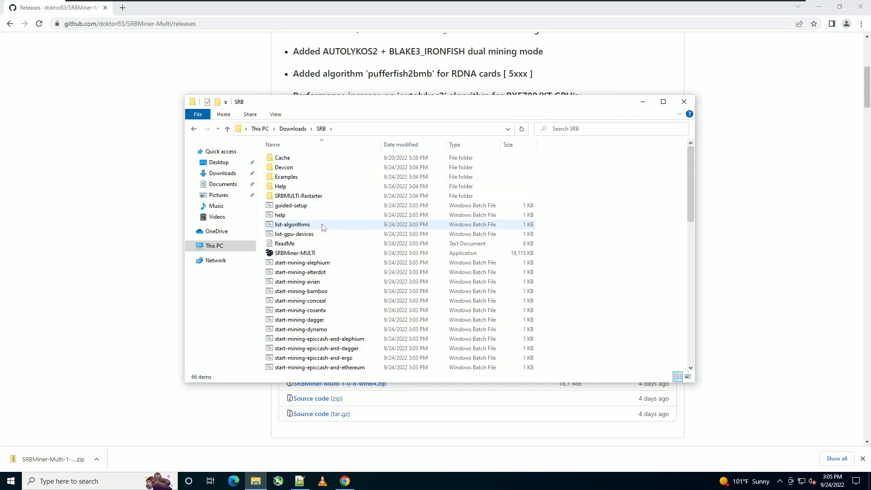
scroll(322, 236, "down", 6)
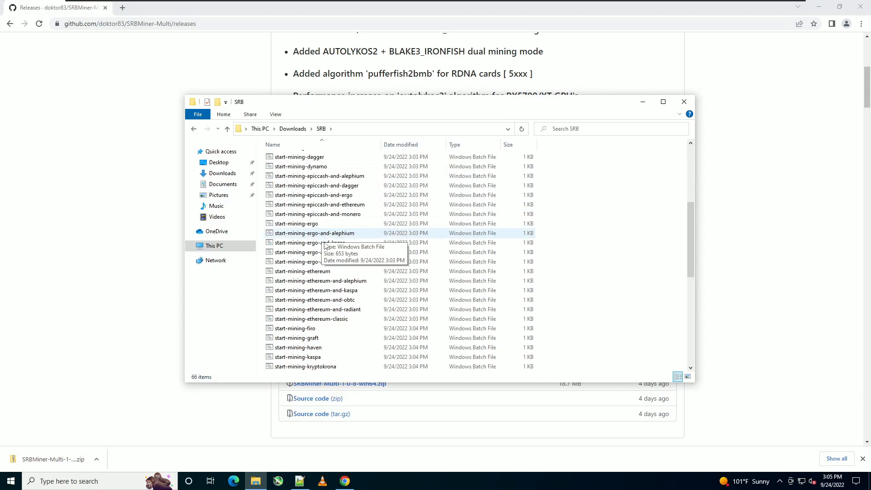
scroll(326, 257, "down", 4)
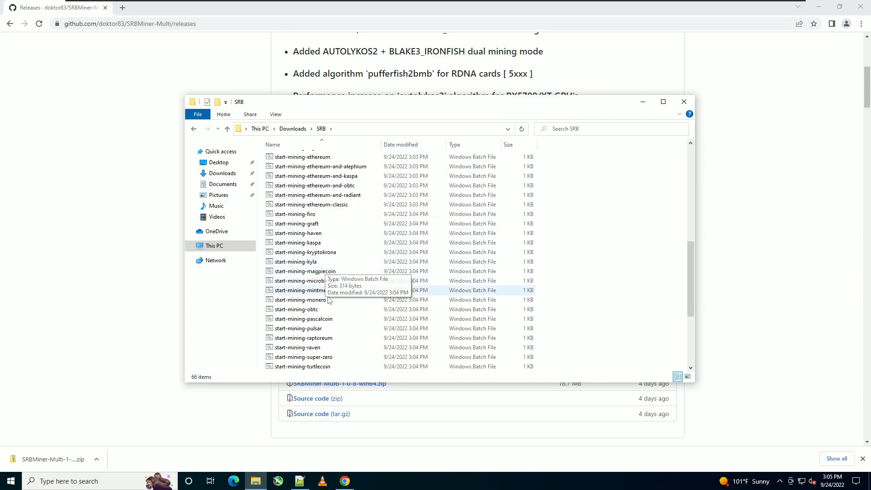
scroll(330, 300, "down", 1)
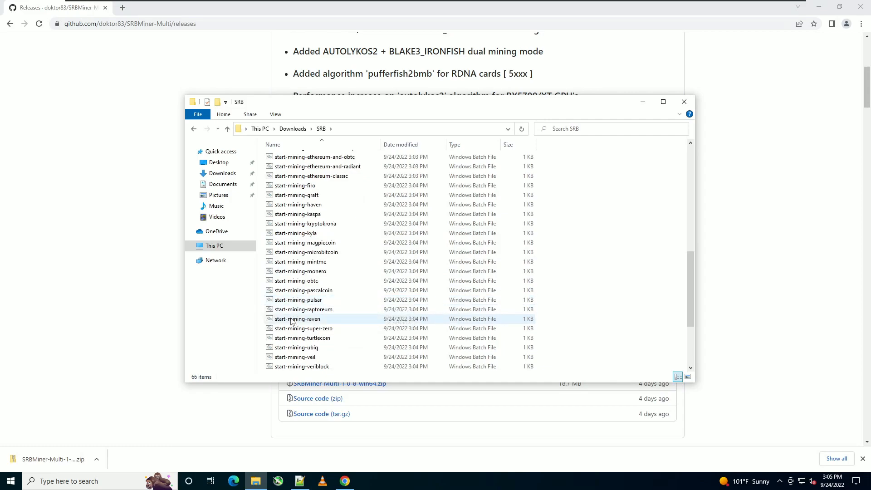
right_click(291, 320)
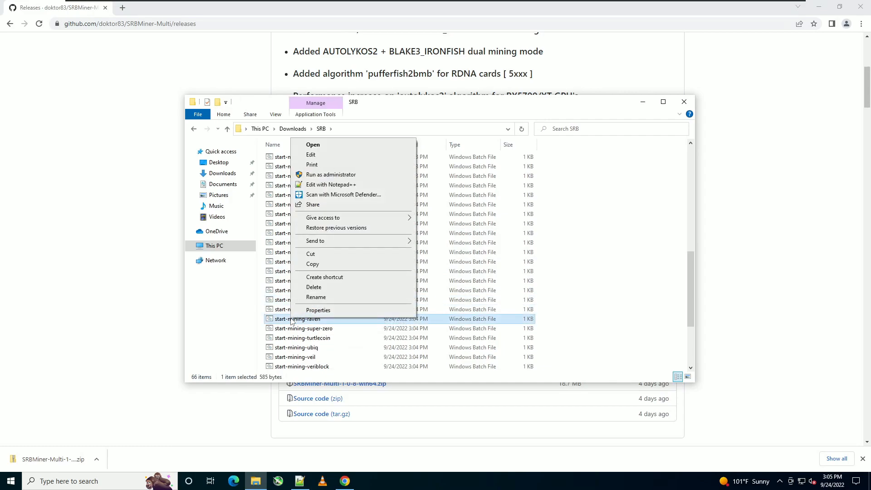
left_click(313, 263)
right_click(569, 288)
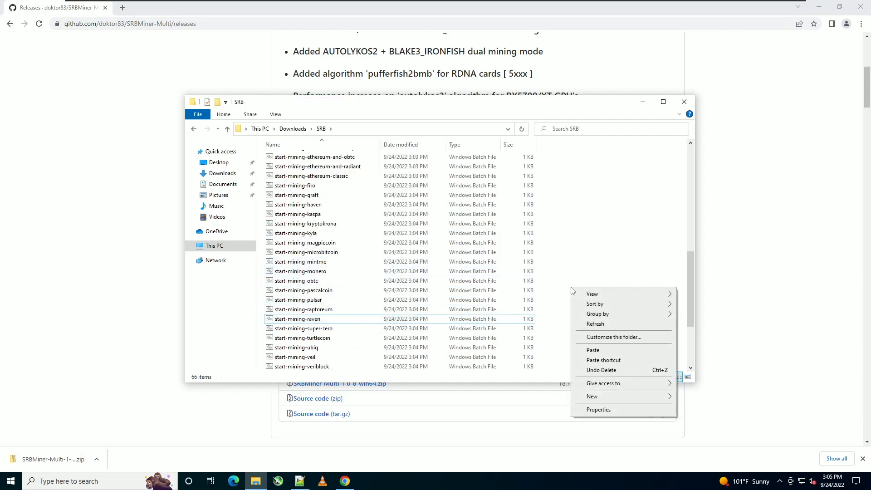
left_click(578, 349)
- Rename the copied raven batch file as start-mining-radiant and open it for editing in Notepad++
right_click(299, 318)
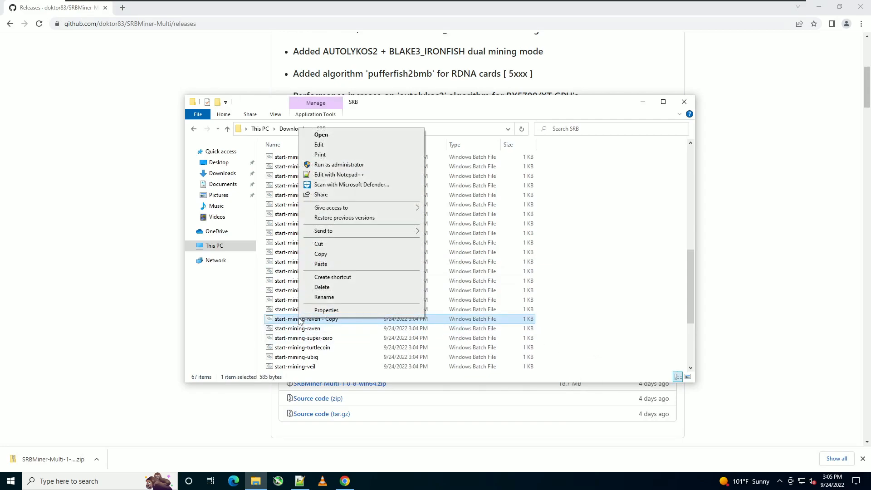
left_click(316, 297)
left_click_drag(307, 319, 371, 329)
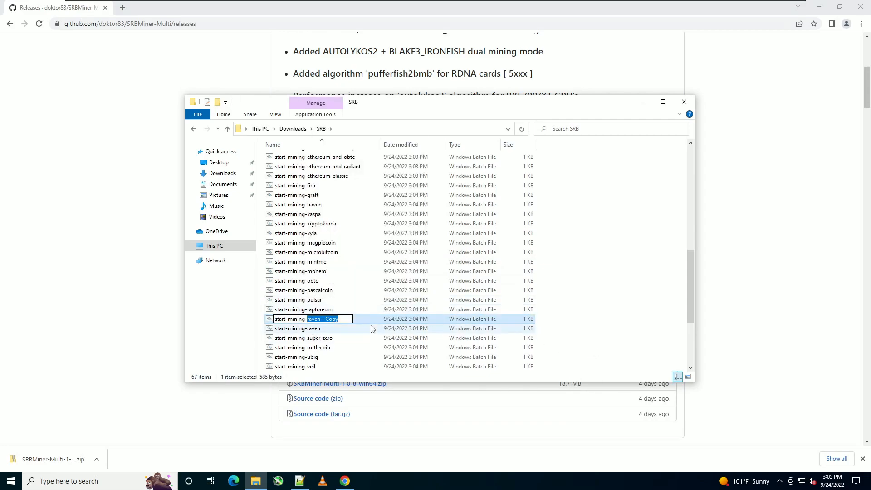
type("radiant")
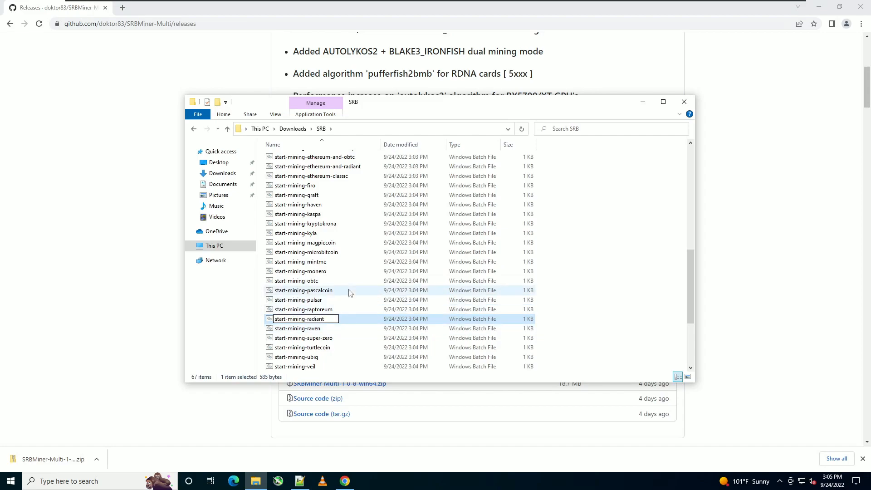
left_click(358, 290)
right_click(305, 310)
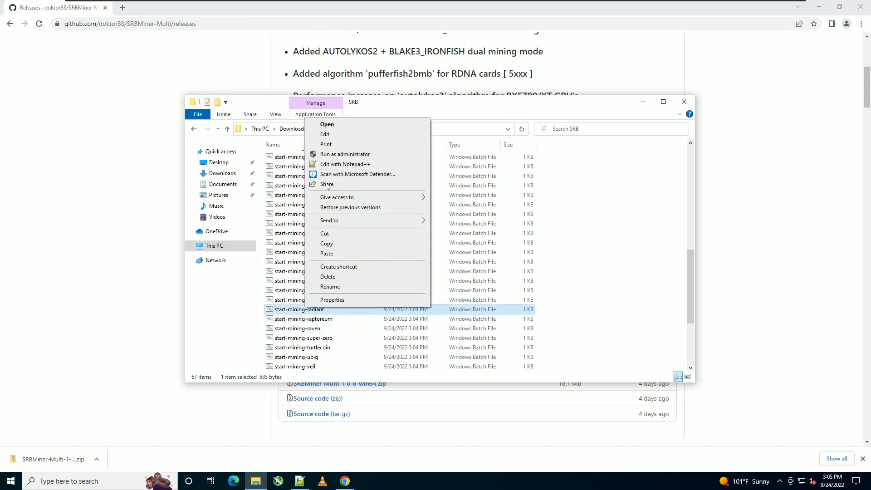
left_click(335, 164)
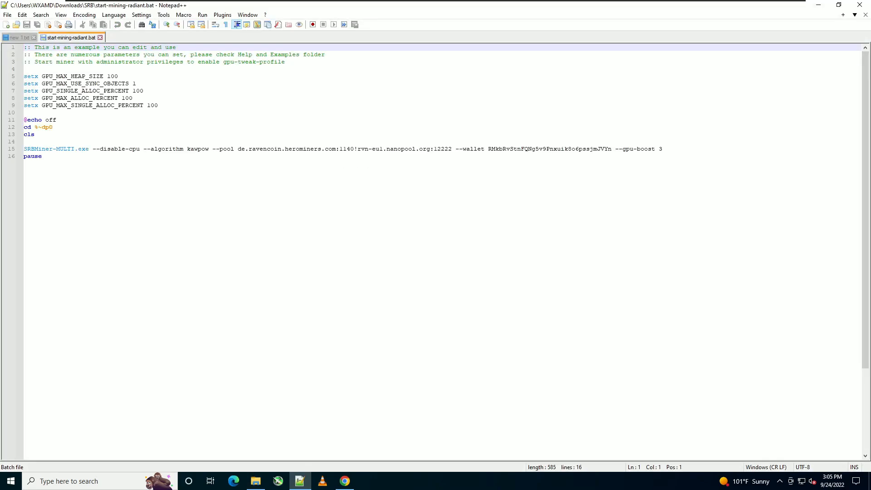
- Switch to Chrome, search the web for miningpoolstats in a new tab and open the Mining Pool Stats site
left_click(335, 243)
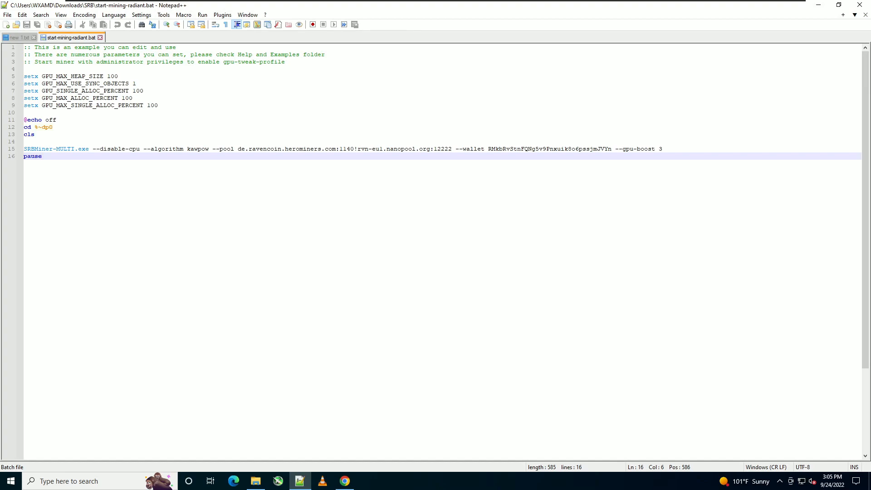
left_click(300, 480)
left_click(161, 11)
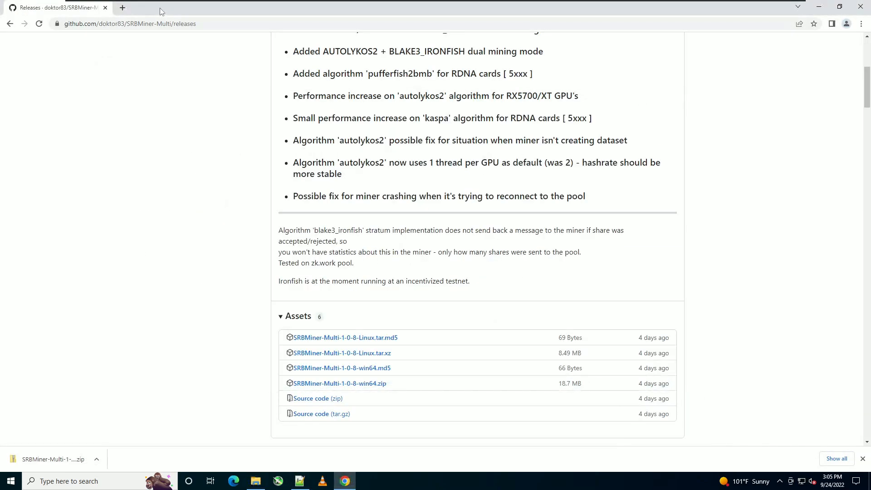
left_click(128, 7)
type("mi")
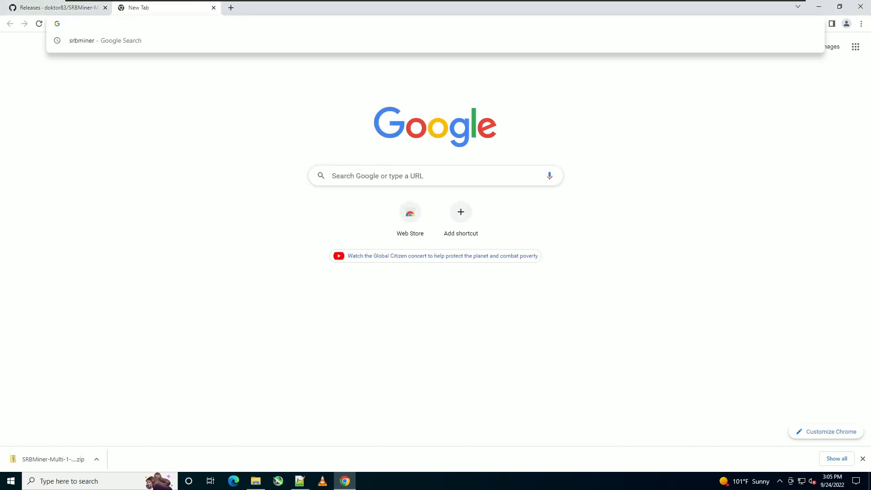
type("ningpo")
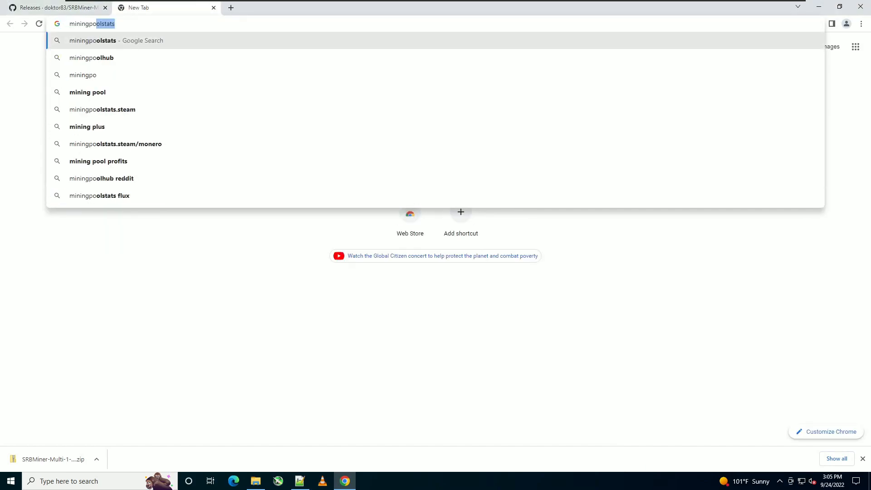
type("olstats")
key("Return")
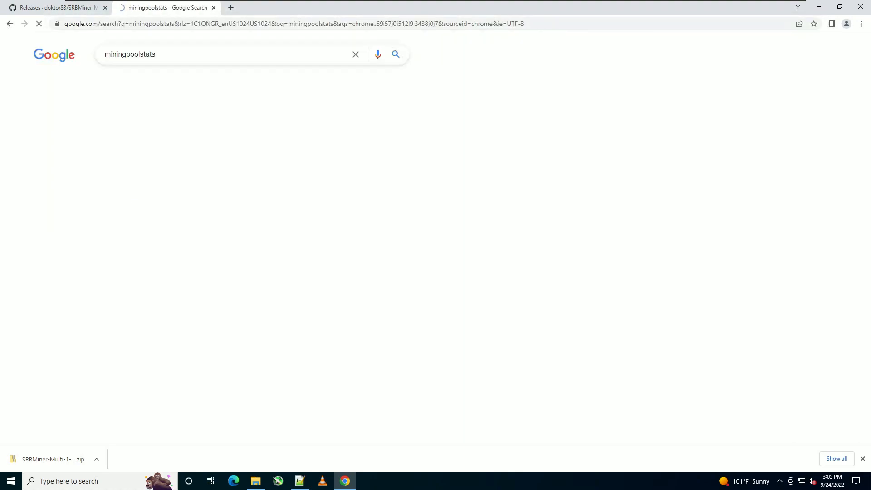
left_click(131, 134)
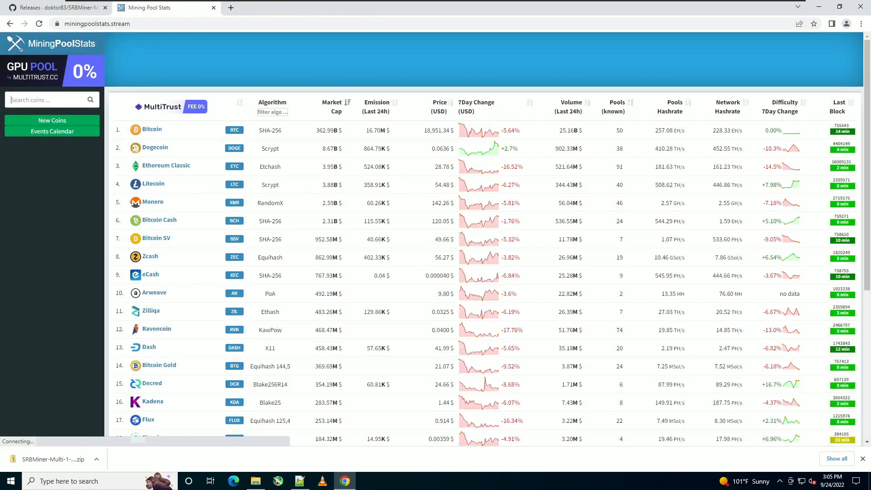
- Search for the Radiant coin on Mining Pool Stats and open its rplant.xyz mining pool
left_click(50, 102)
type("radia")
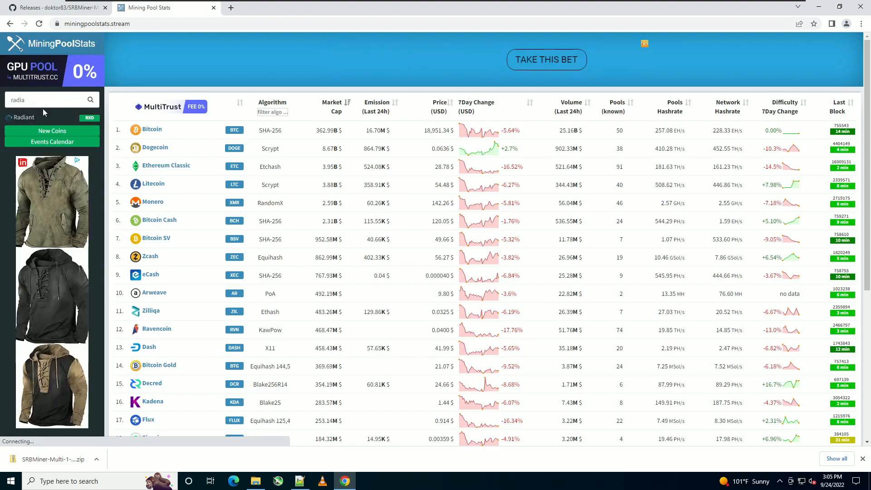
left_click(33, 119)
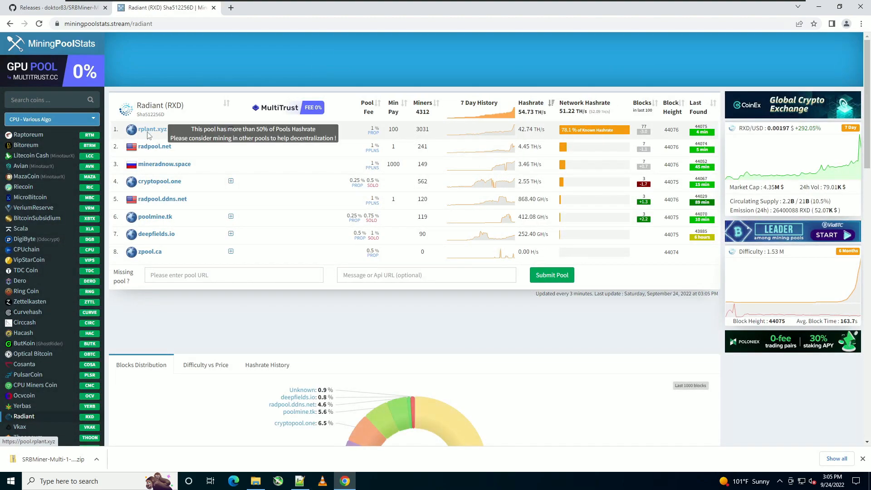
left_click(148, 132)
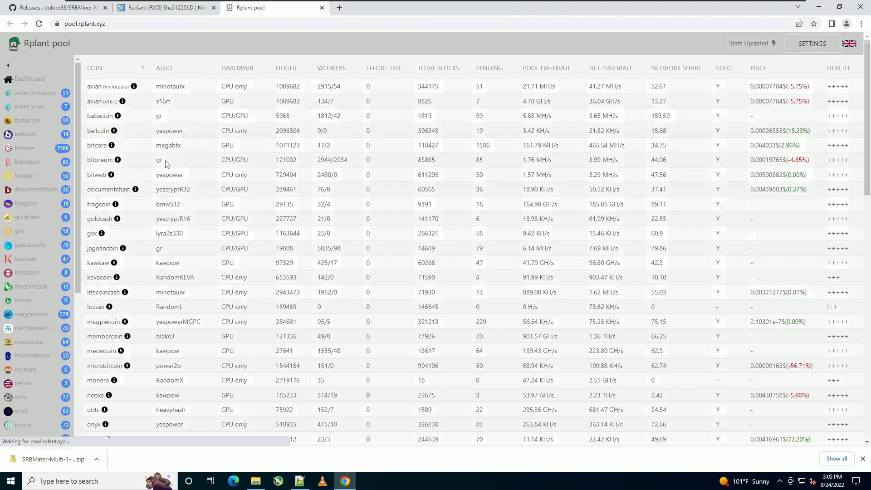
- Open the radiant coin page on Rplant pool and bring up its connection details with the miner config
scroll(31, 234, "down", 5)
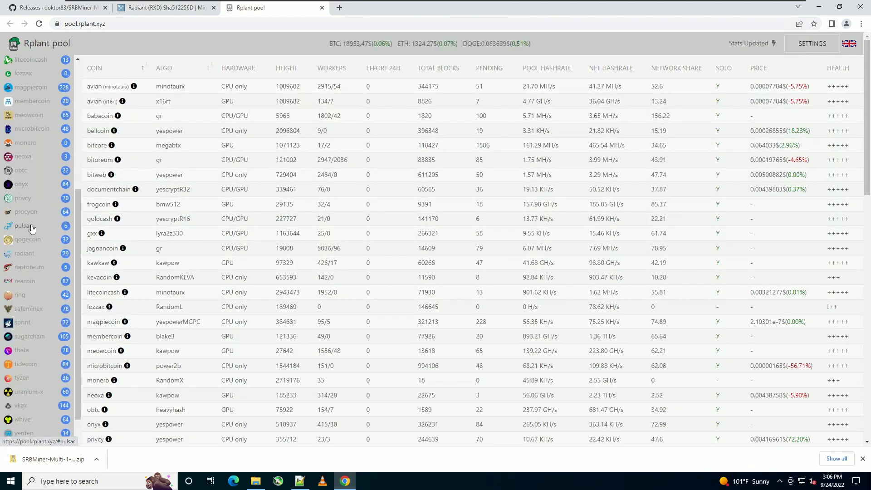
left_click(27, 254)
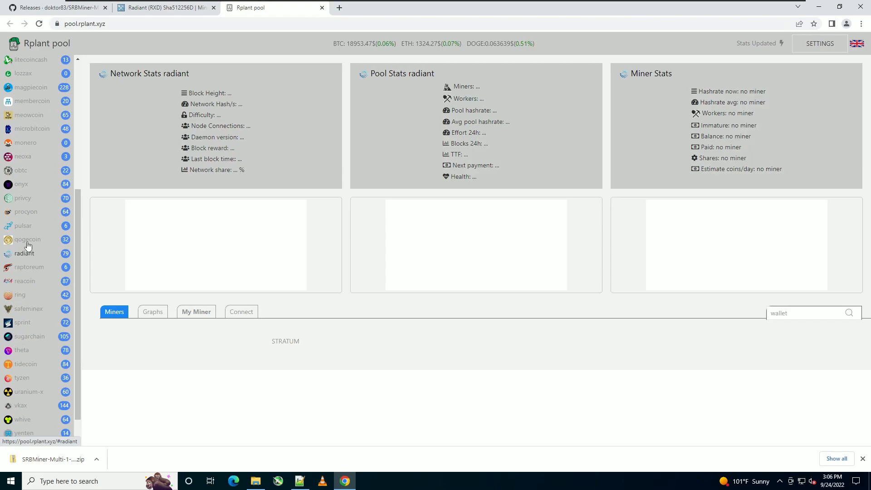
scroll(263, 188, "down", 5)
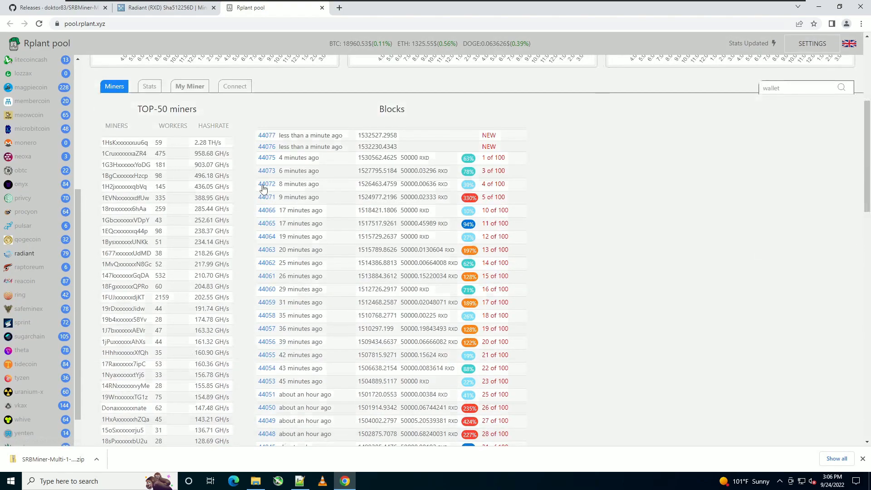
left_click(244, 88)
scroll(163, 323, "down", 2)
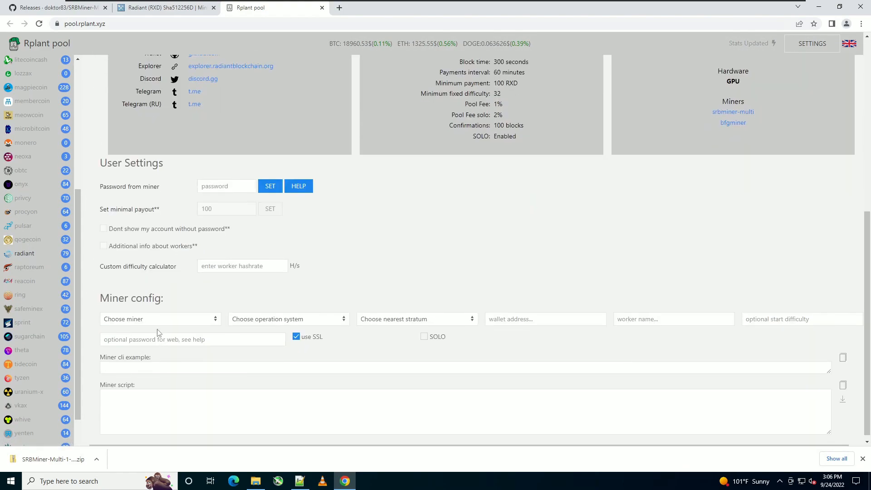
- Set the miner config to srbminer-multi, Windows as the operating system and America as the nearest stratum
left_click(156, 322)
left_click(142, 332)
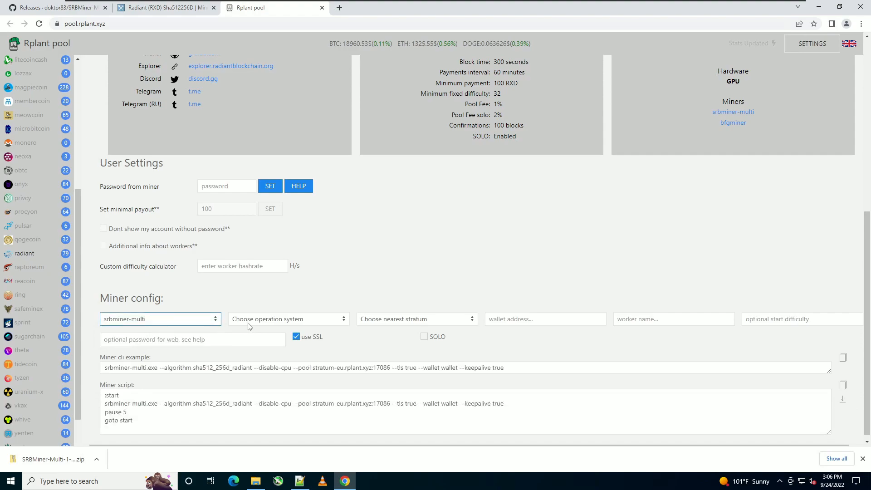
left_click(248, 322)
left_click(249, 330)
left_click(393, 317)
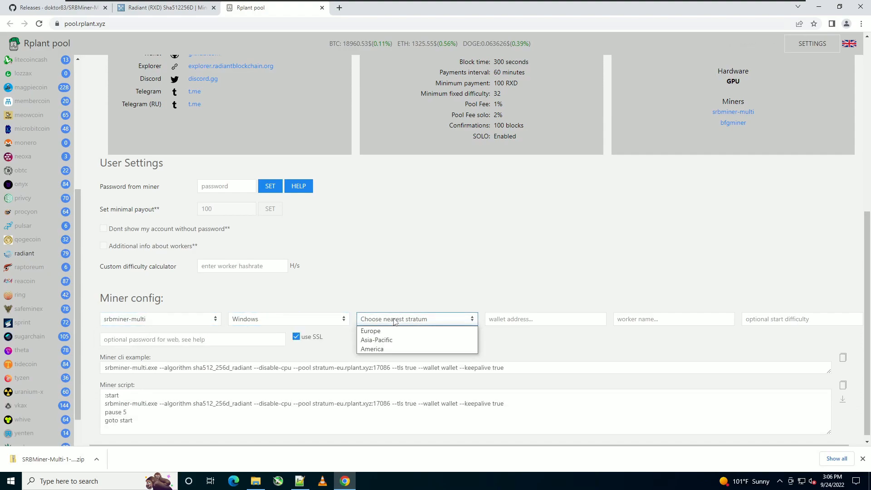
left_click(395, 346)
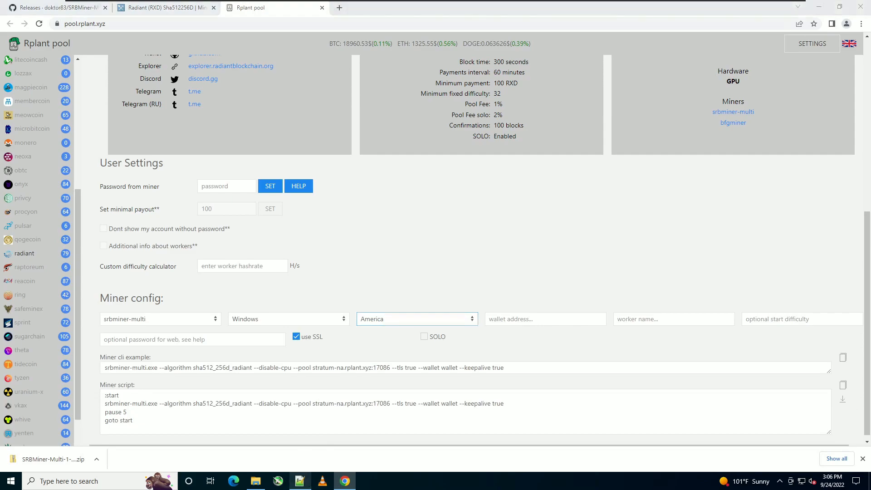
- Copy the Radiant wallet address from new 1.txt in Notepad++ and paste it as the pool's miner config wallet address
left_click(299, 480)
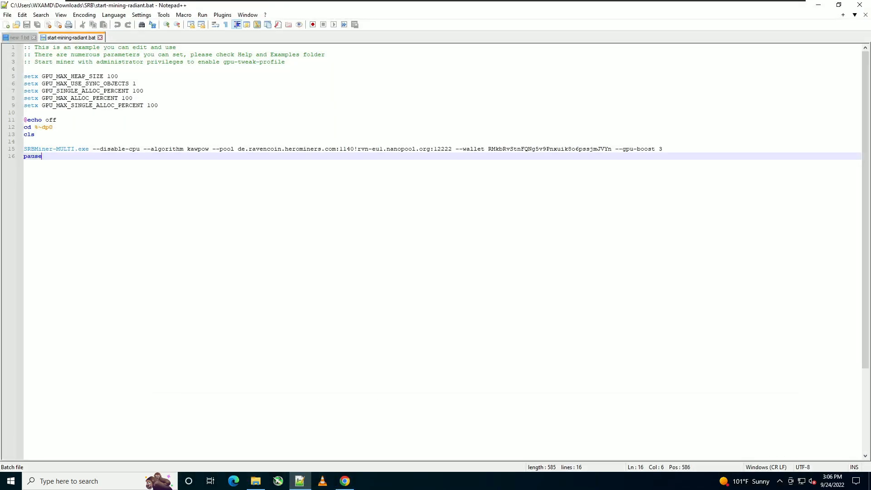
left_click(15, 37)
double_click(73, 48)
right_click(74, 48)
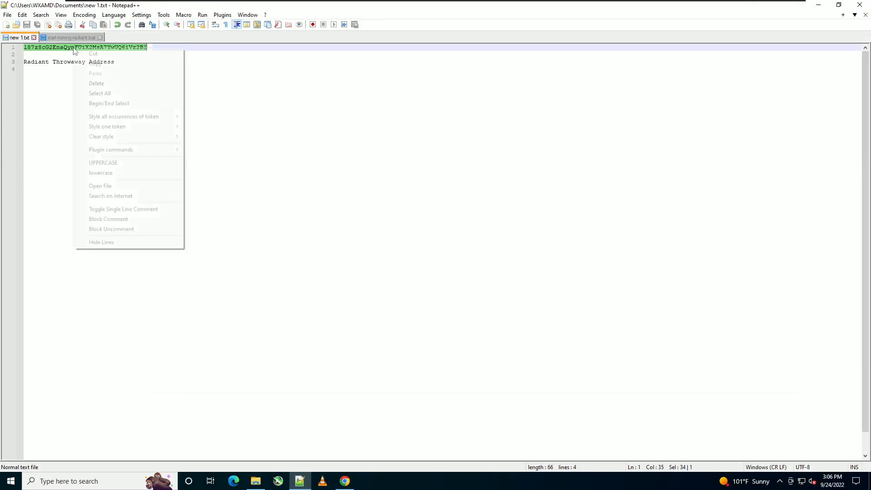
left_click(96, 64)
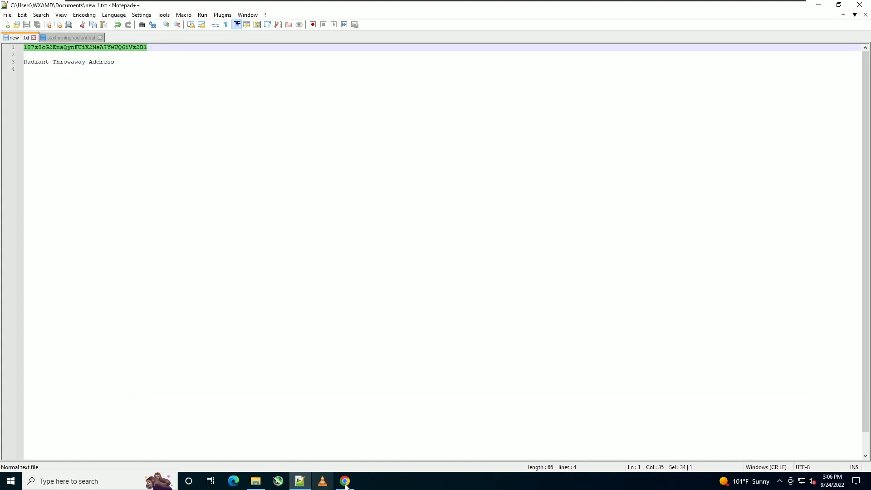
left_click(345, 480)
left_click(489, 319)
key("ctrl+v")
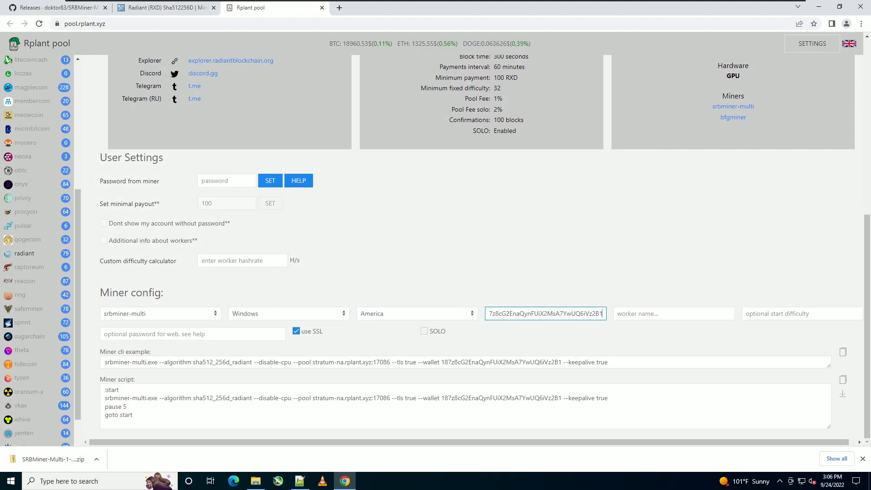
- Copy the generated miner CLI example command and switch to start-mining-radiant.bat in Notepad++
left_click_drag(608, 362, 85, 354)
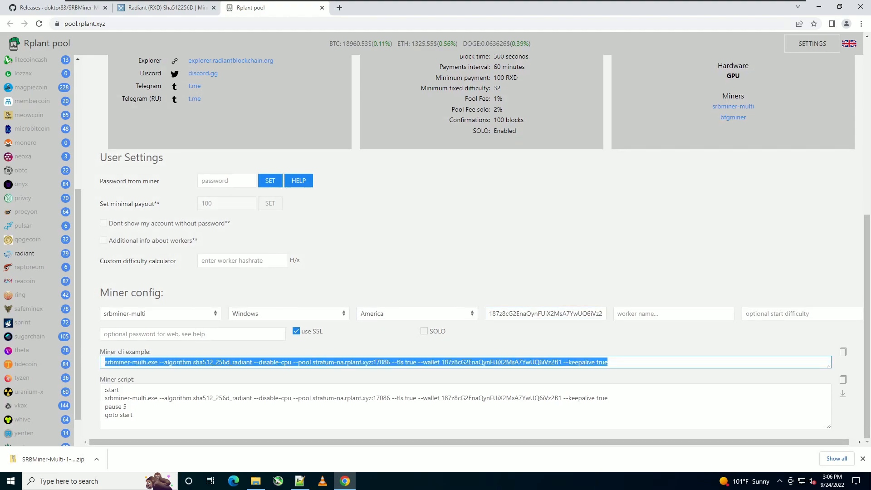
right_click(158, 364)
left_click(174, 371)
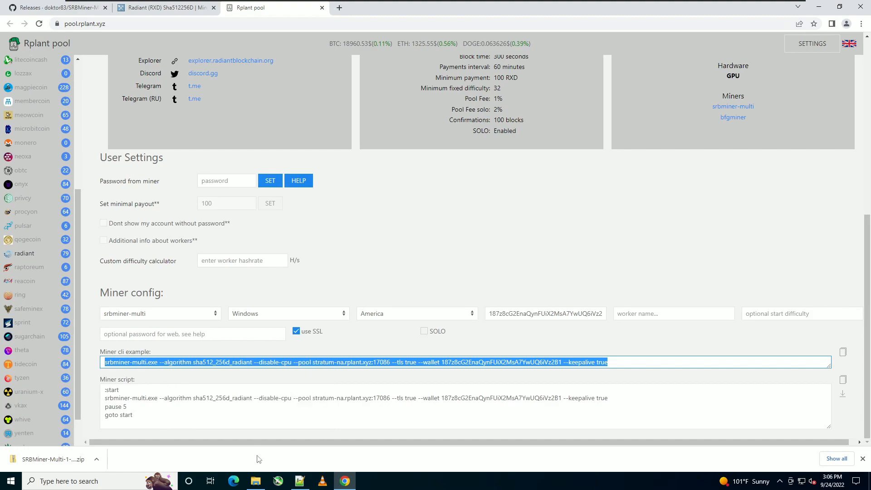
left_click(300, 480)
left_click(71, 37)
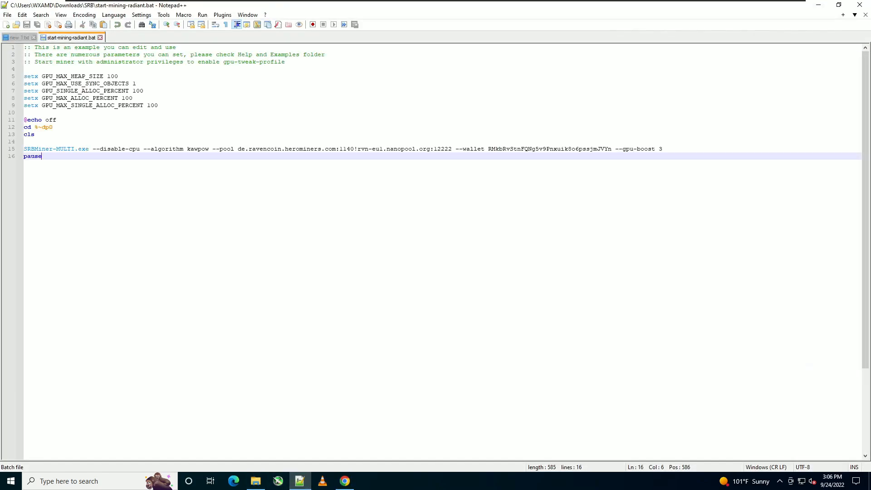
left_click(11, 150)
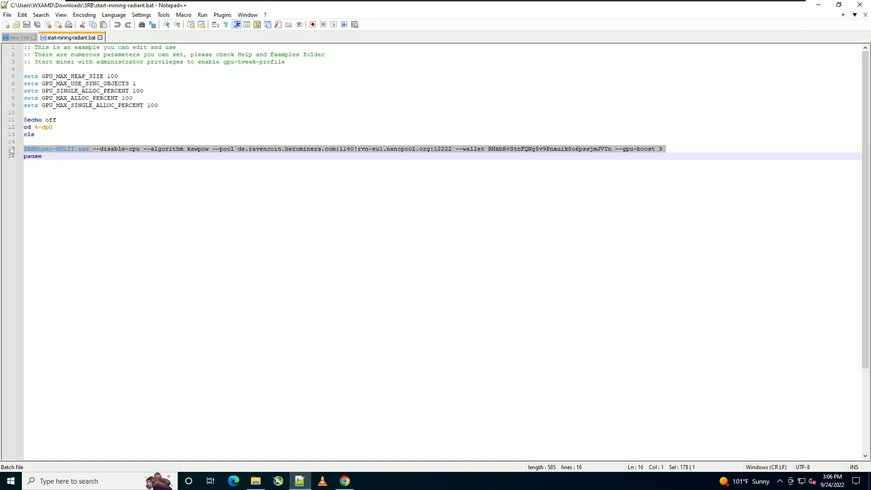
key("ctrl+v")
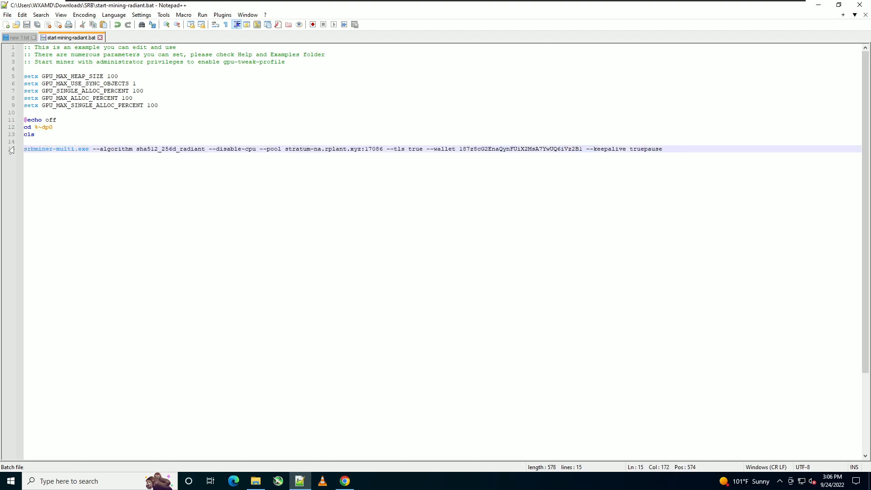
key("ctrl+z")
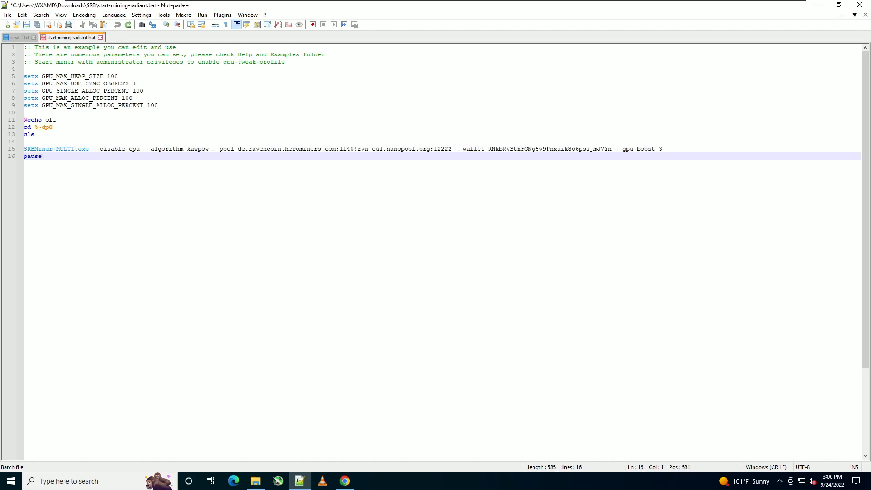
- Replace the SRBMiner command on line 15 with the copied one, put pause on its own line and save the file
left_click(10, 151)
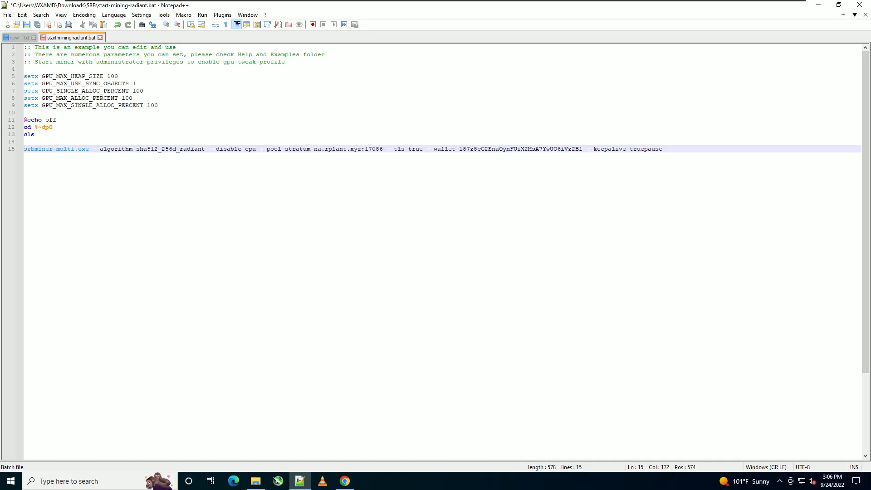
key("Return")
key("ctrl+s")
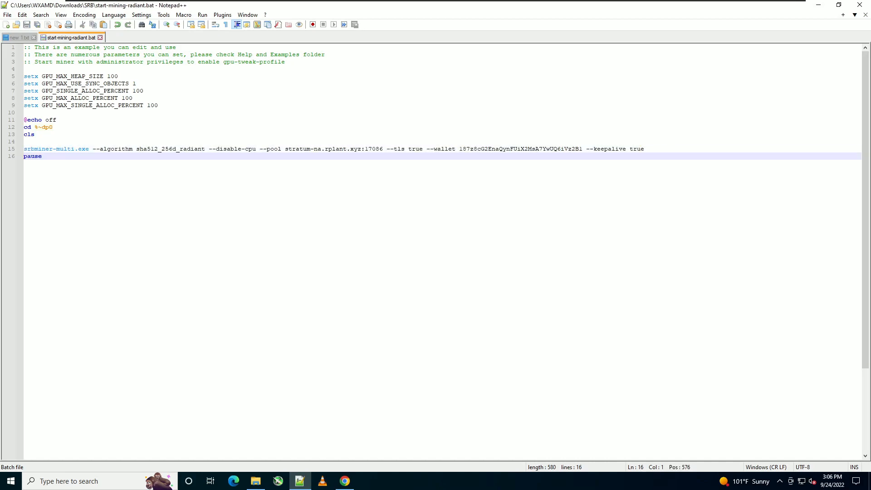
key("End")
- Run the start-mining-radiant batch file from the SRB folder and check the miner's console output
left_click(257, 481)
double_click(299, 309)
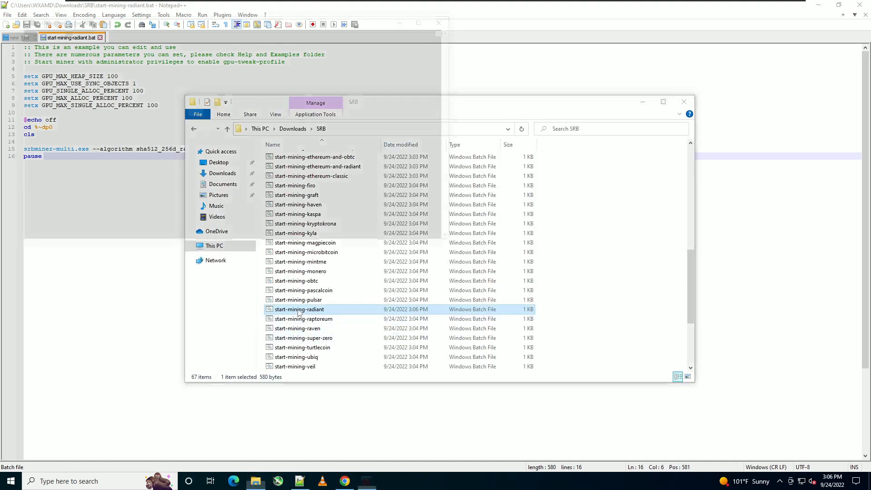
scroll(288, 290, "up", 10)
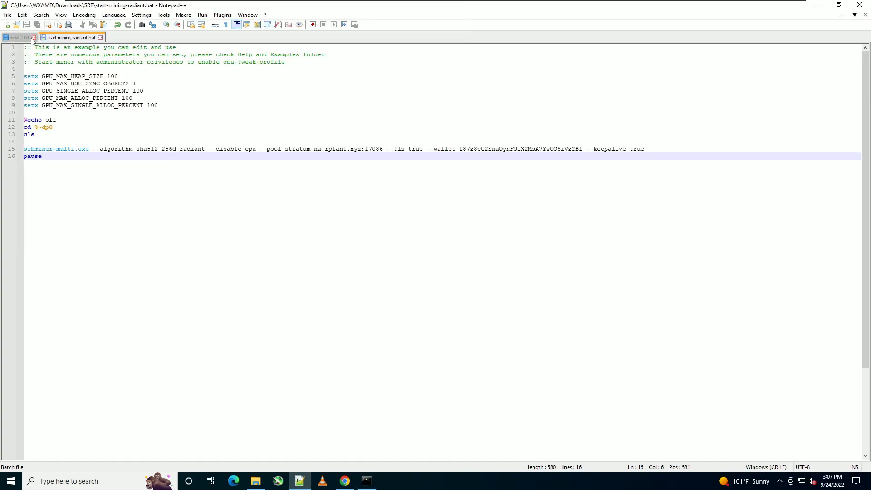
left_click(16, 38)
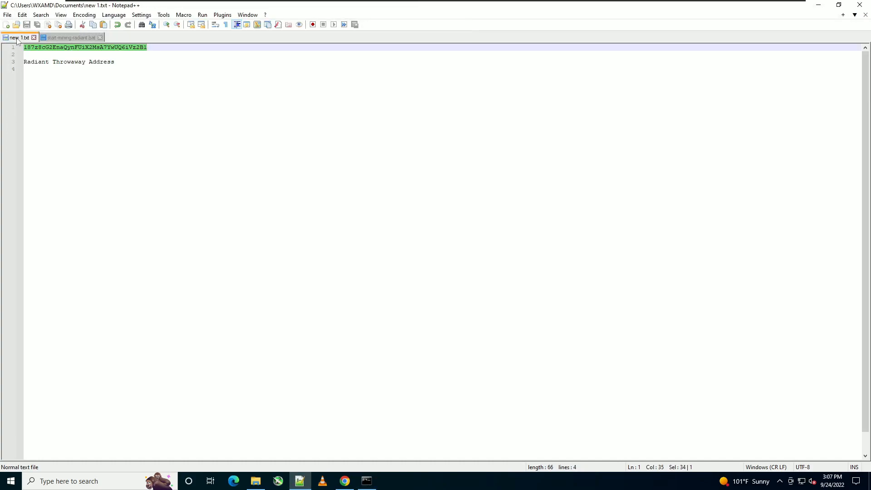
left_click(70, 37)
left_click(367, 481)
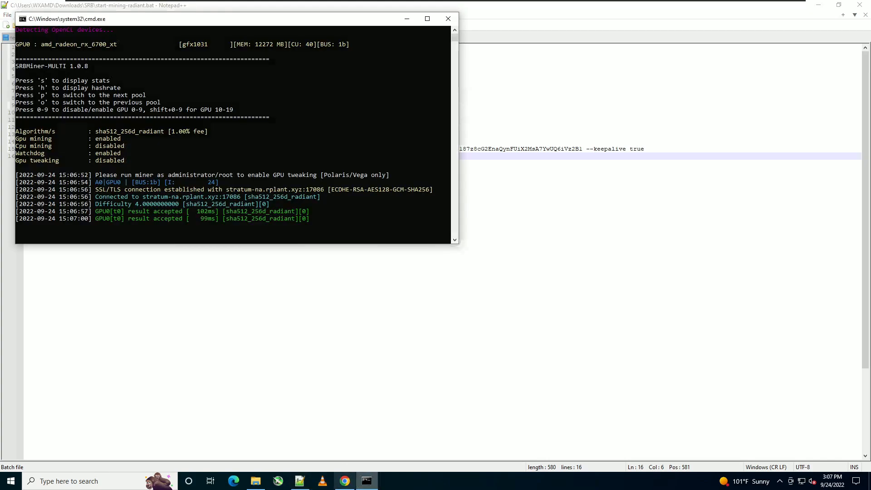
- Switch to the Rplant pool page in Chrome, show Radiant's My Miner section and paste the copied miner command as the address
left_click(345, 481)
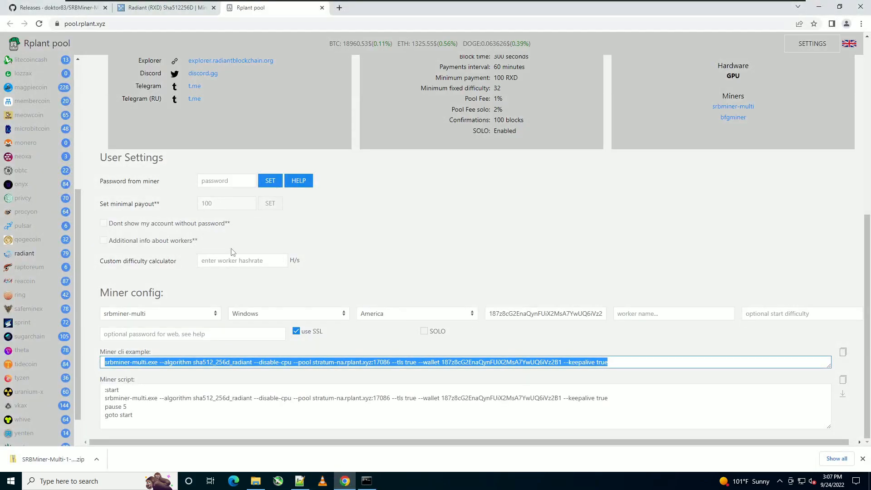
scroll(174, 200, "up", 6)
scroll(175, 190, "up", 1)
left_click(190, 313)
left_click(201, 343)
key("ctrl+v")
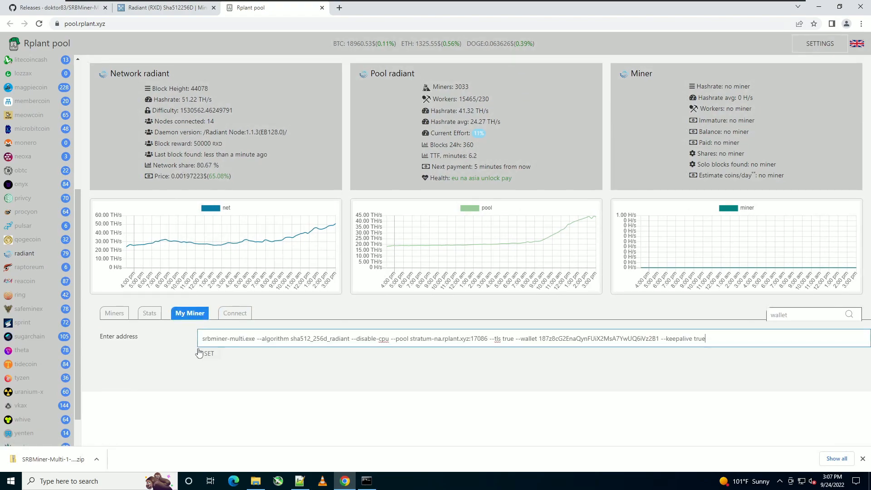
- Switch to start-mining-radiant.bat in Notepad++ and copy only the wallet address from the SRBMiner command on line 15
left_click(302, 481)
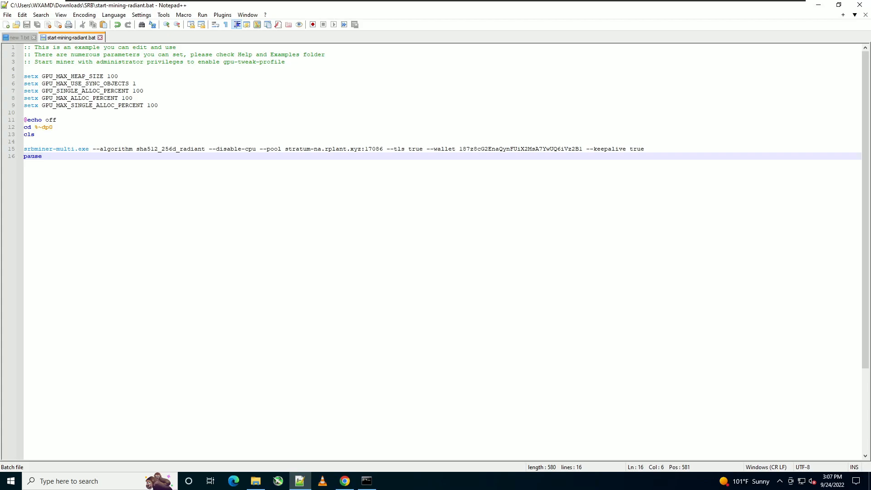
left_click(484, 149)
double_click(483, 149)
right_click(483, 148)
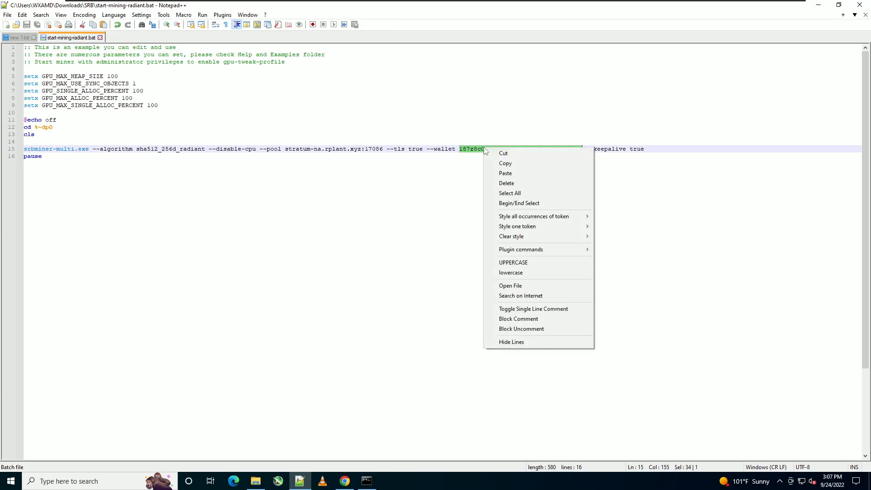
left_click(511, 164)
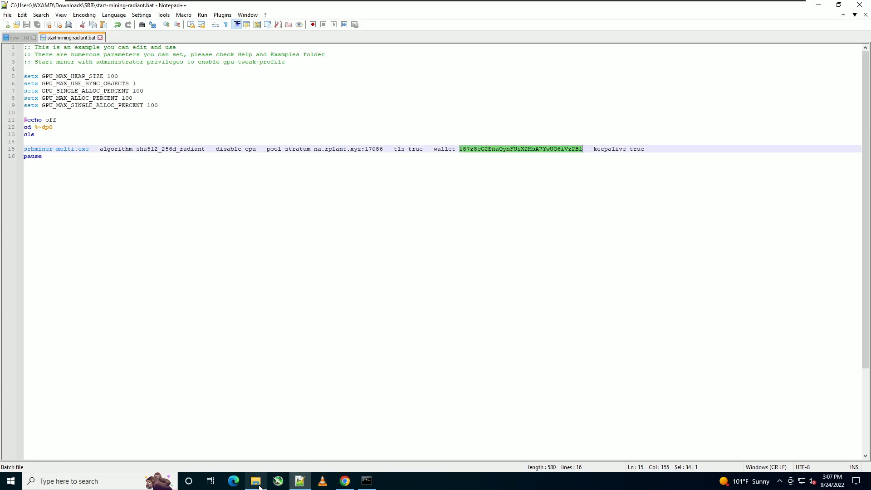
- Replace the My Miner address on the Rplant pool page in Chrome with the copied wallet address, set it and dismiss the downloads bar
left_click(344, 480)
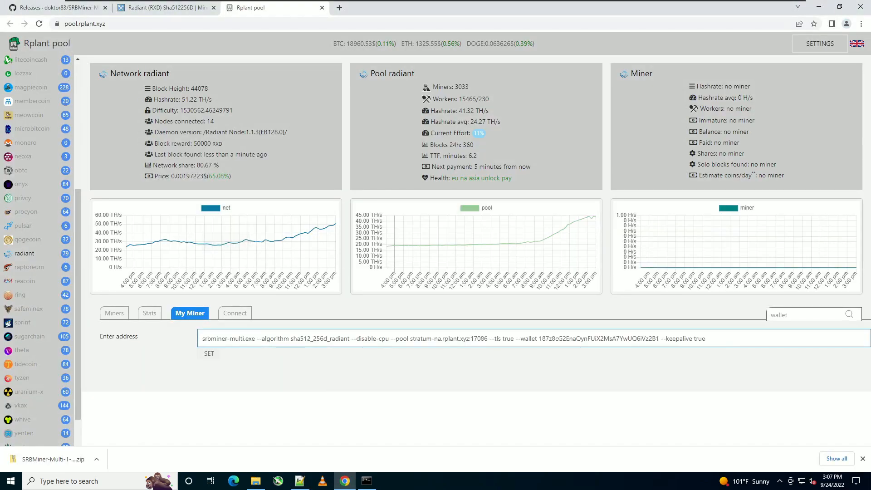
key("ctrl+a")
key("ctrl+v")
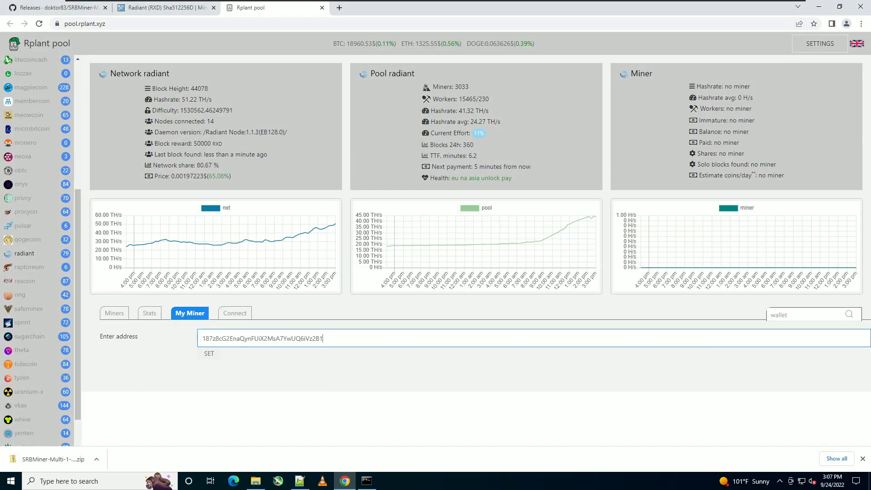
left_click(210, 354)
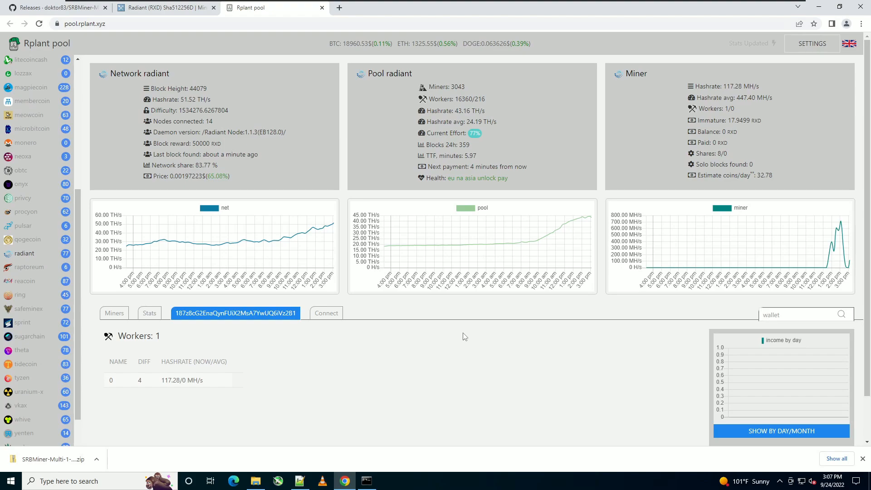
left_click(862, 458)
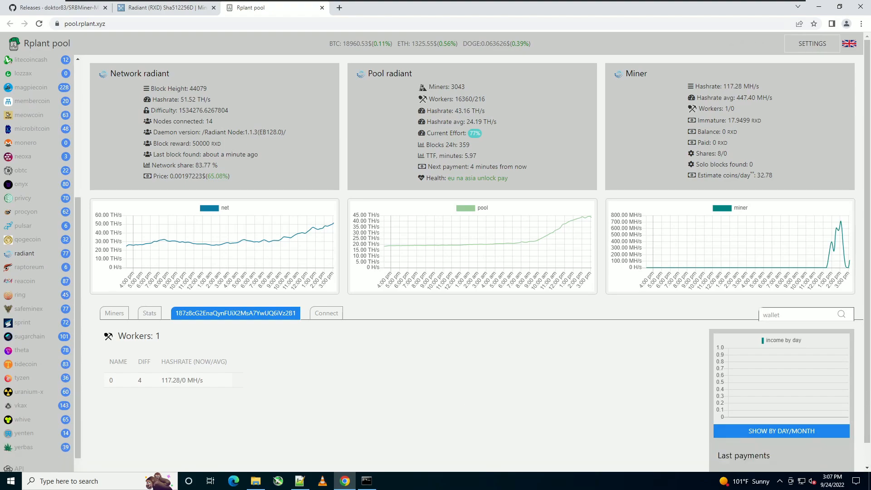